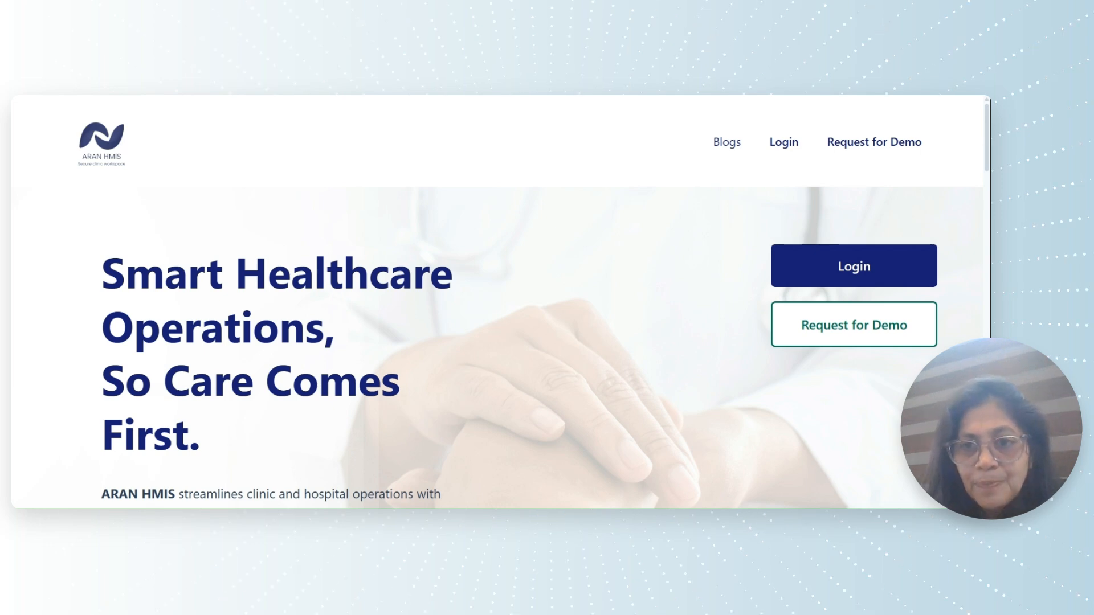
Sign in to the clinic workspace with the prefilled e-mail credentials and open OPD Session 1
click(861, 278)
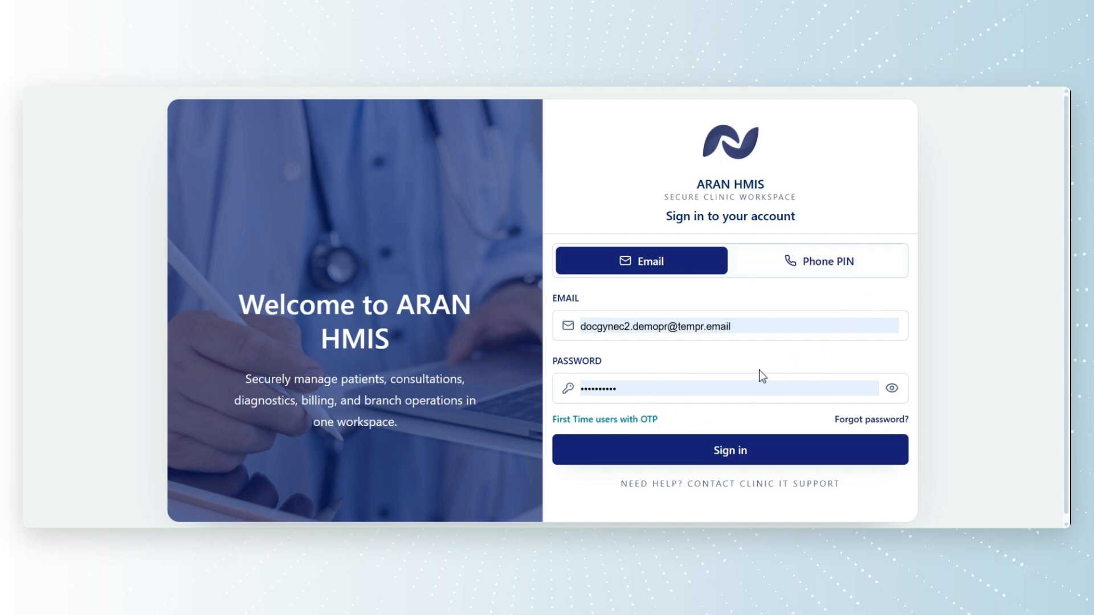
click(733, 450)
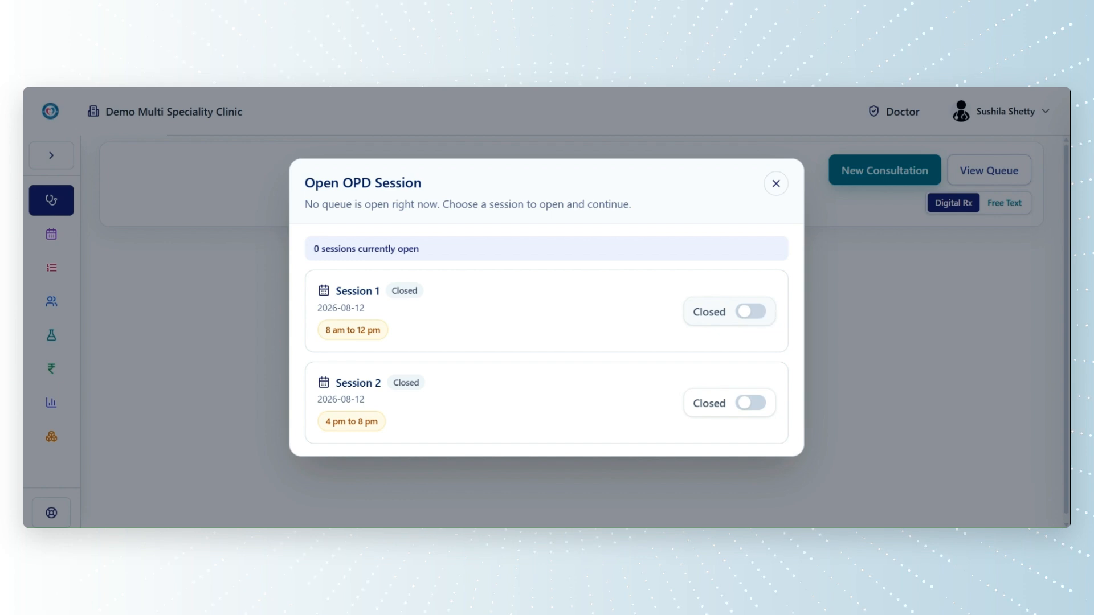
click(761, 311)
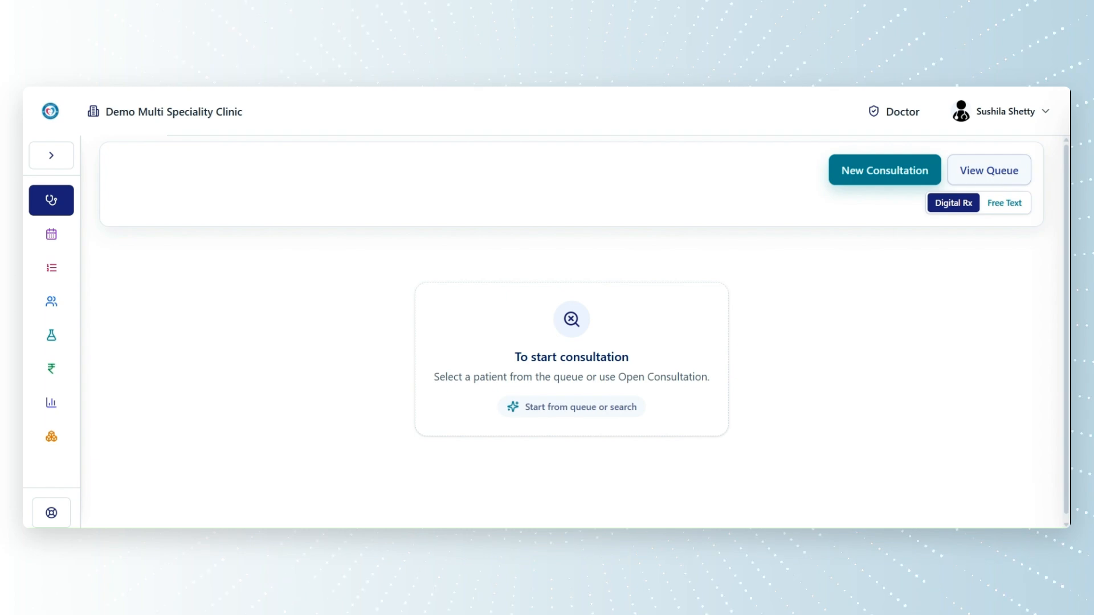
Review the patients waiting in the Session 1 queue, then close the queue view
click(993, 178)
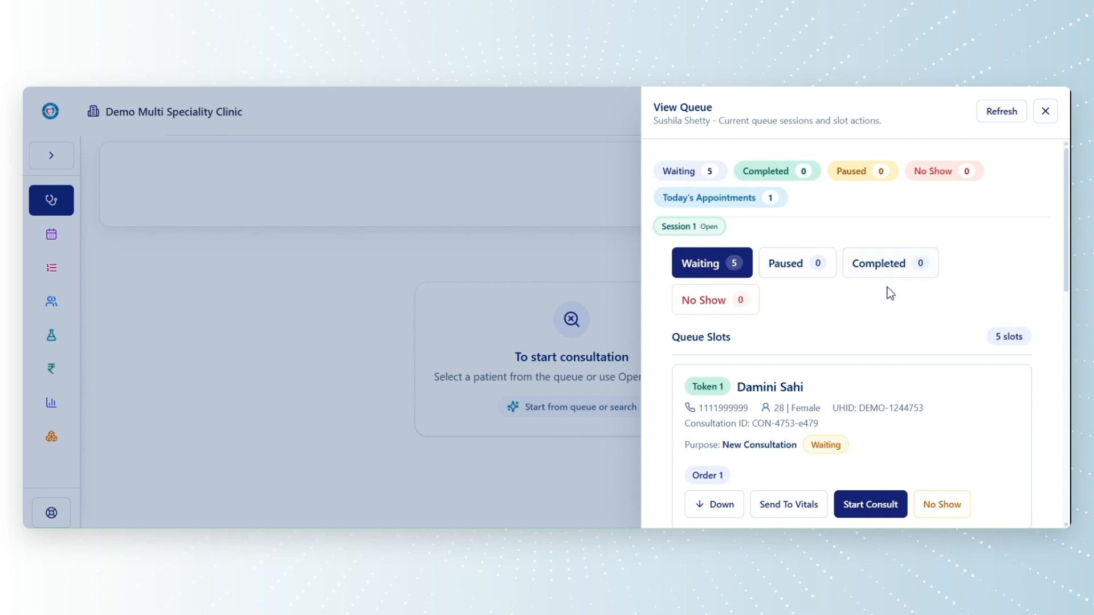
scroll(833, 305, down, 4)
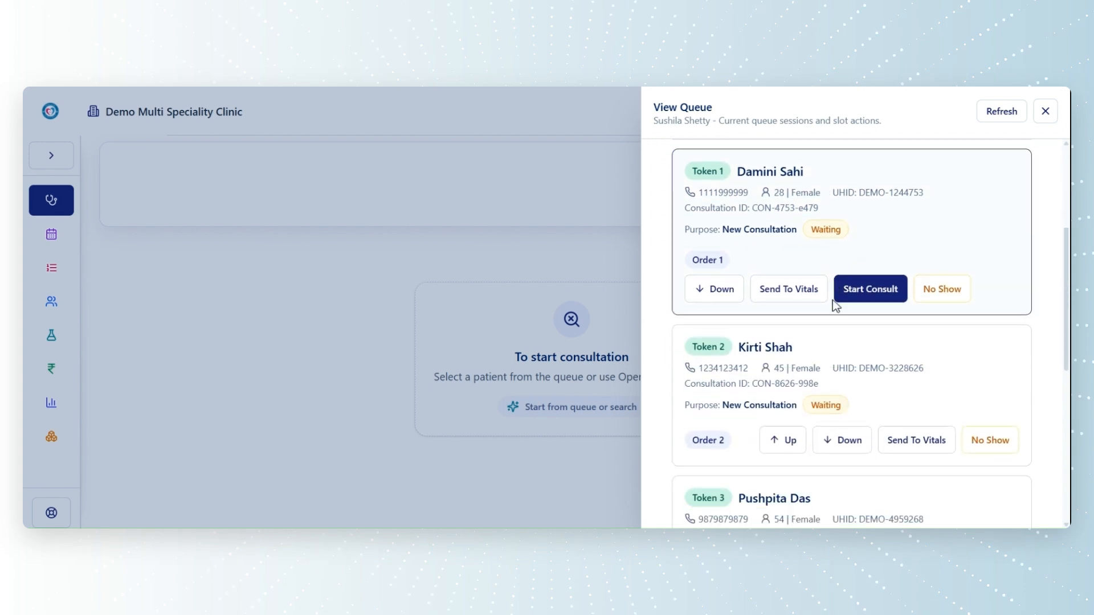
scroll(835, 305, down, 7)
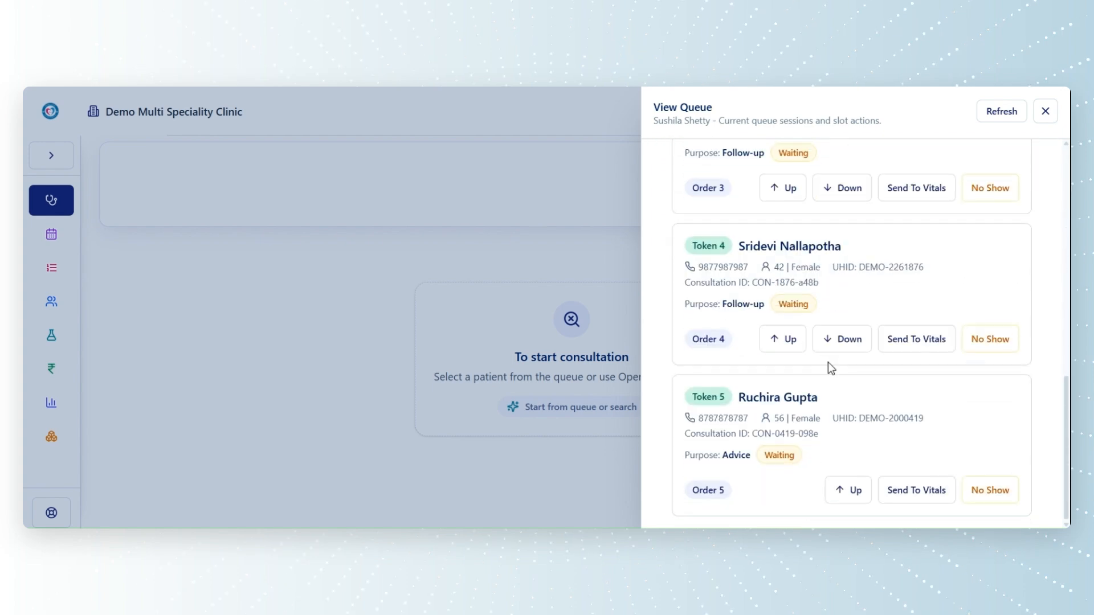
scroll(829, 376, up, 10)
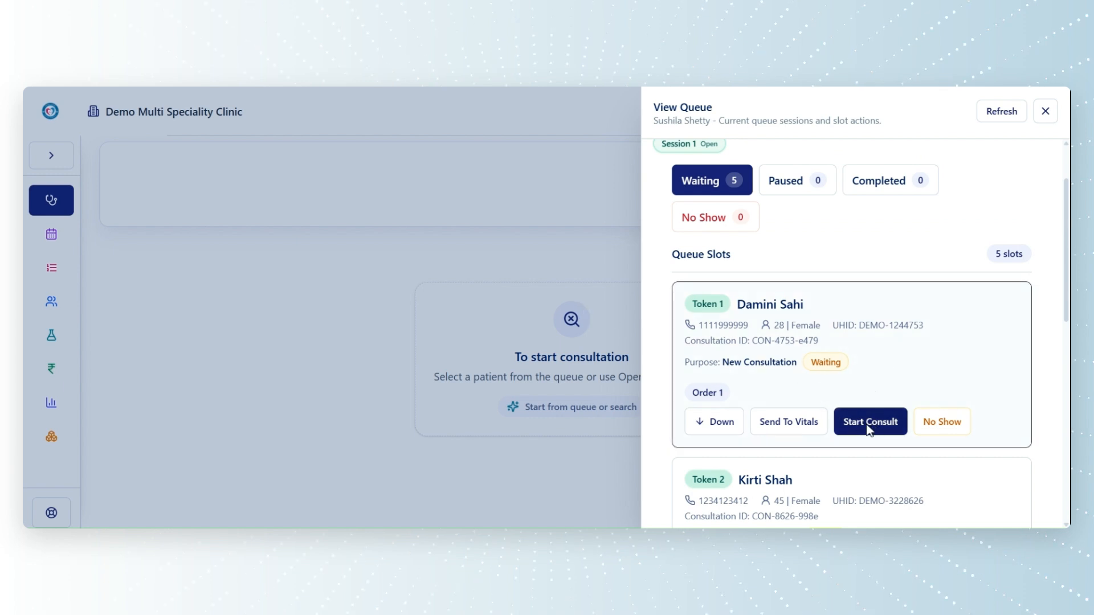
click(1045, 112)
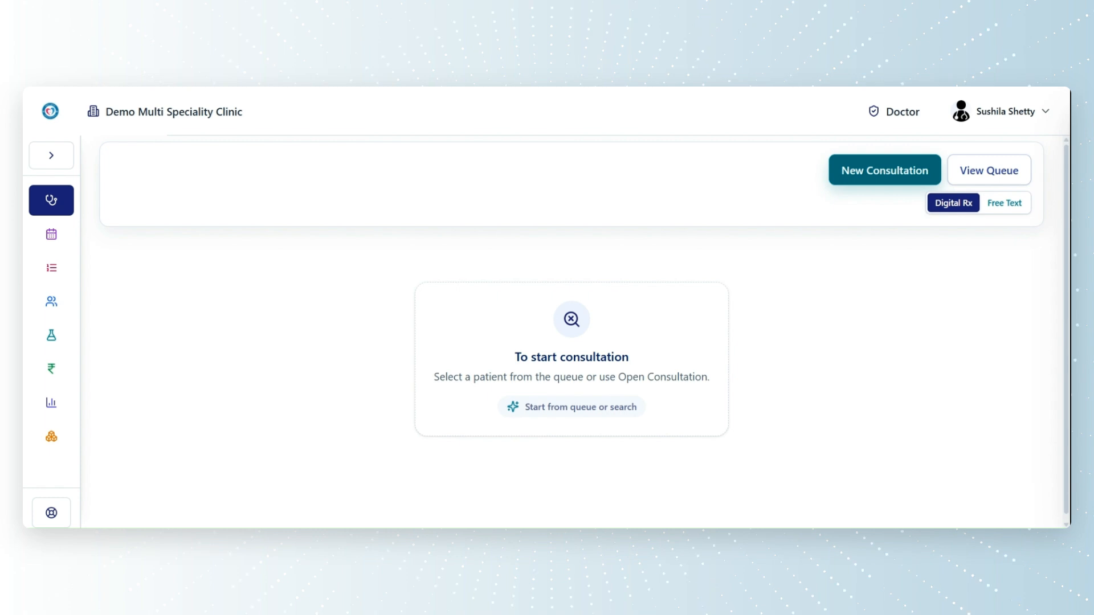
click(878, 178)
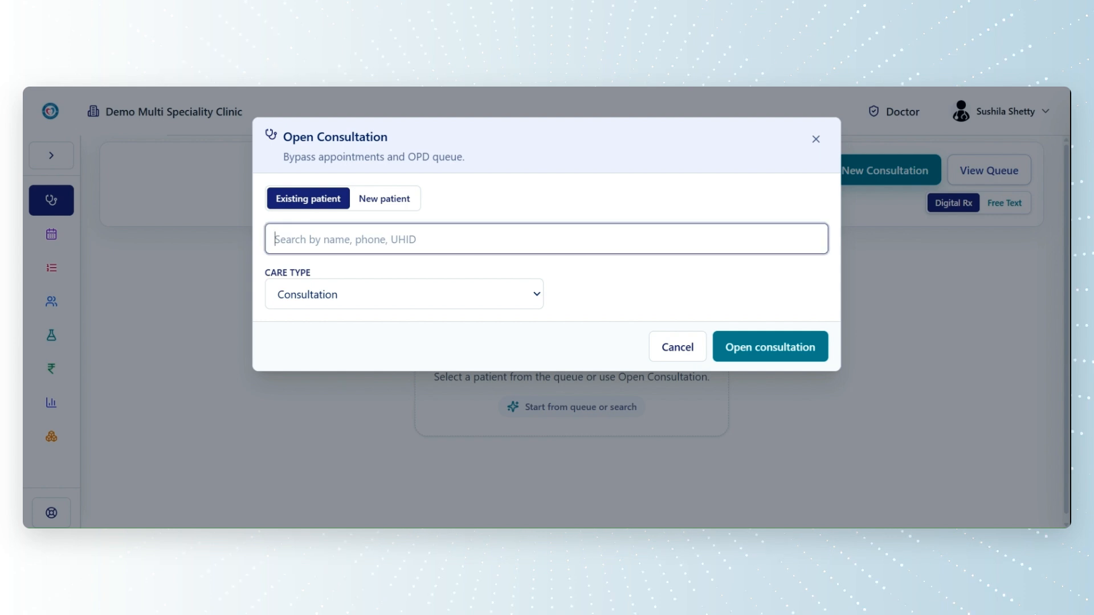
text(kaus)
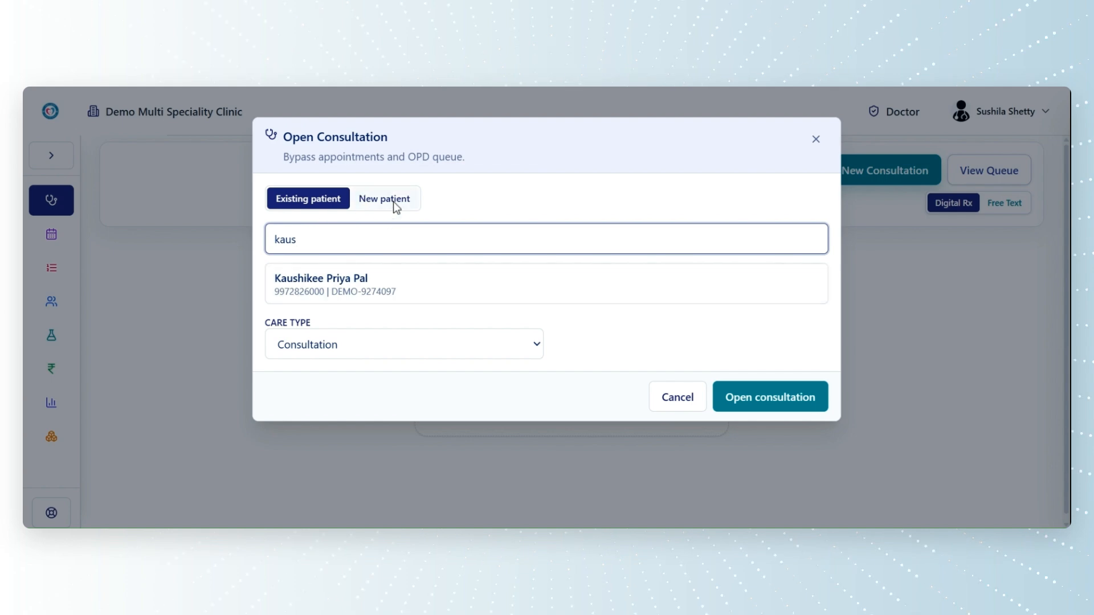
click(670, 399)
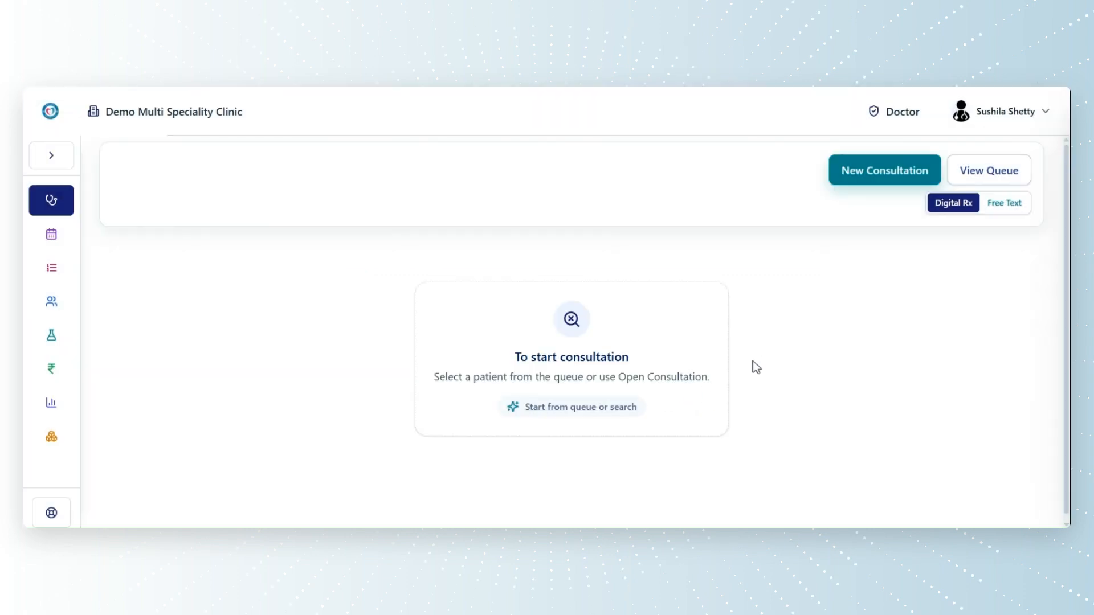
Start the consultation for the Token 1 patient from the waiting queue
click(983, 176)
scroll(910, 471, down, 2)
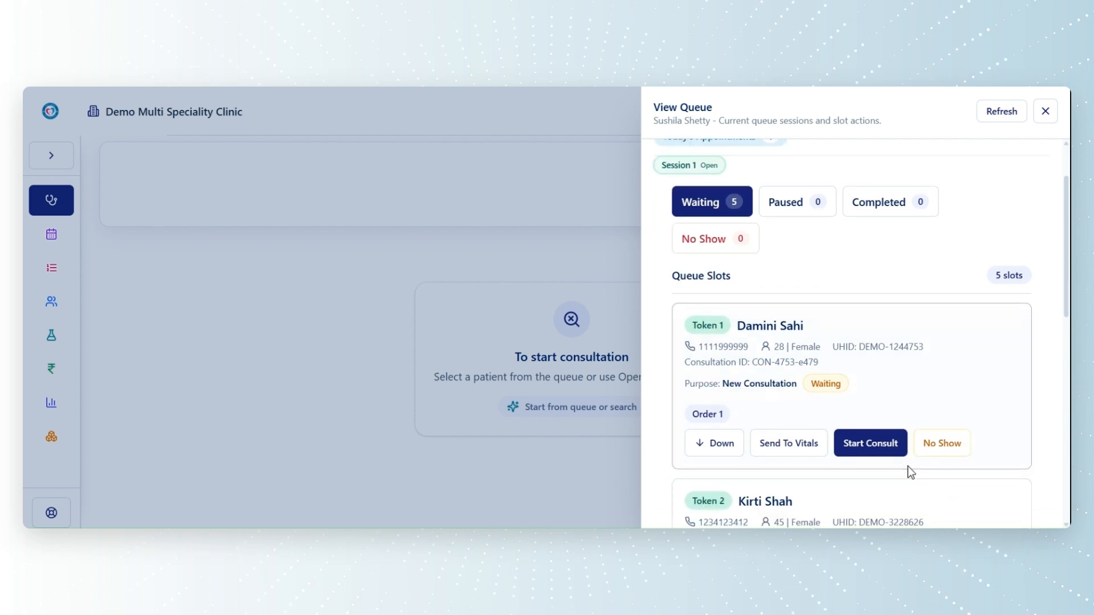
click(876, 450)
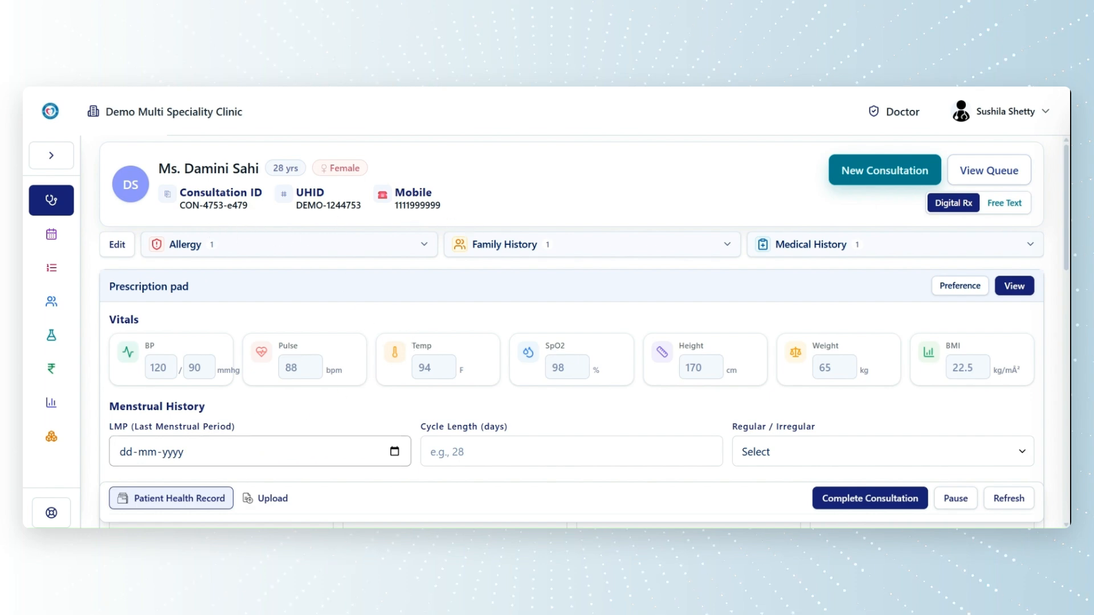
Open the patient's health record and examine the ENT visit dated 29/07/2026, from vitals through medicines and attached documents
click(172, 498)
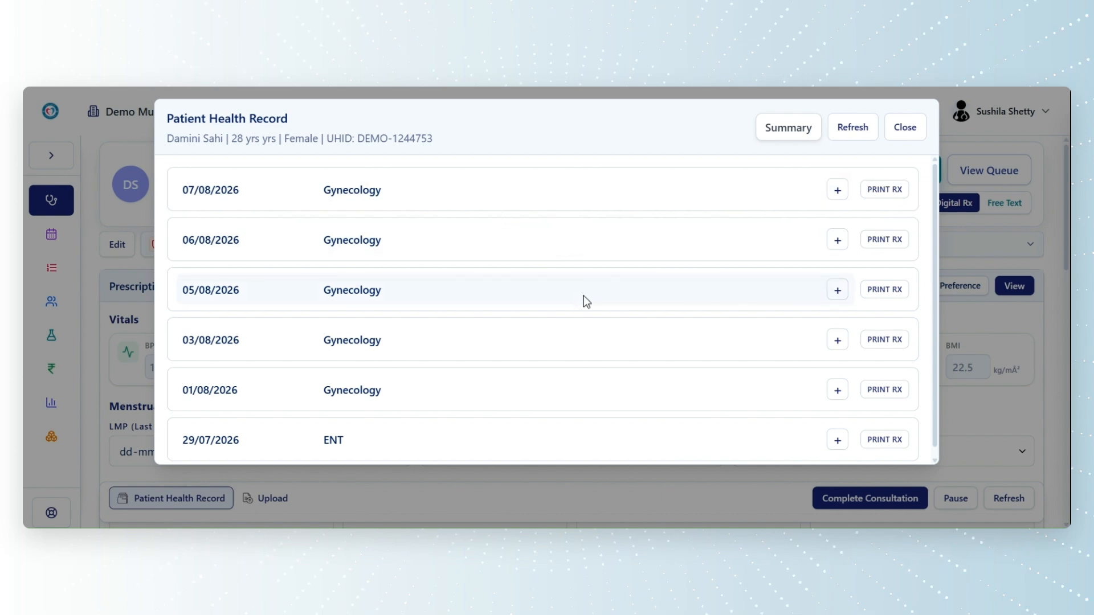
scroll(515, 302, down, 1)
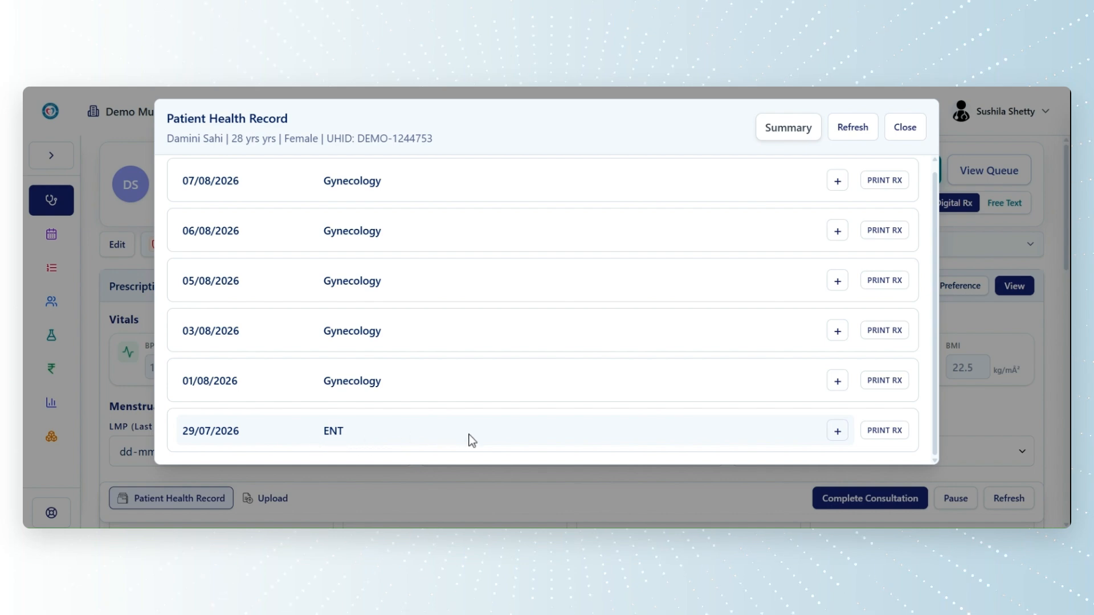
click(837, 431)
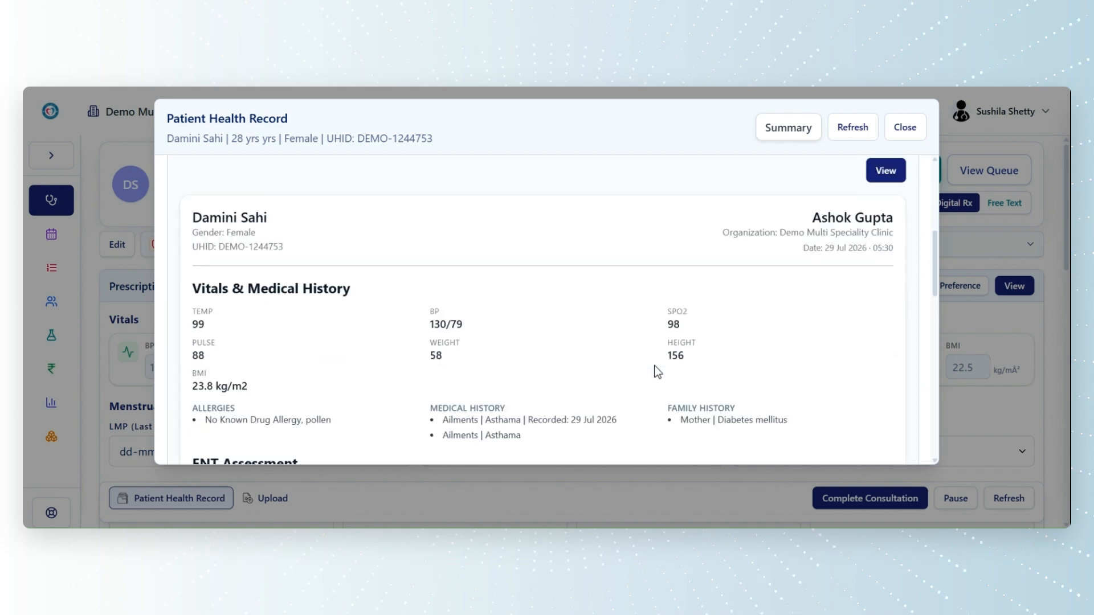
scroll(657, 371, down, 3)
scroll(658, 370, down, 8)
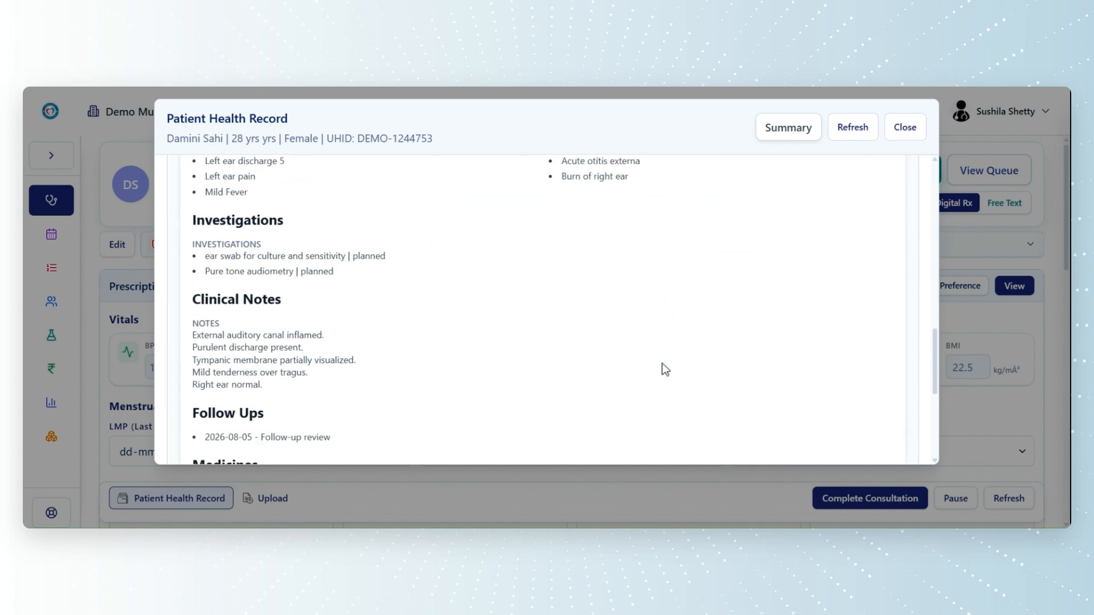
scroll(665, 369, up, 3)
scroll(665, 369, down, 4)
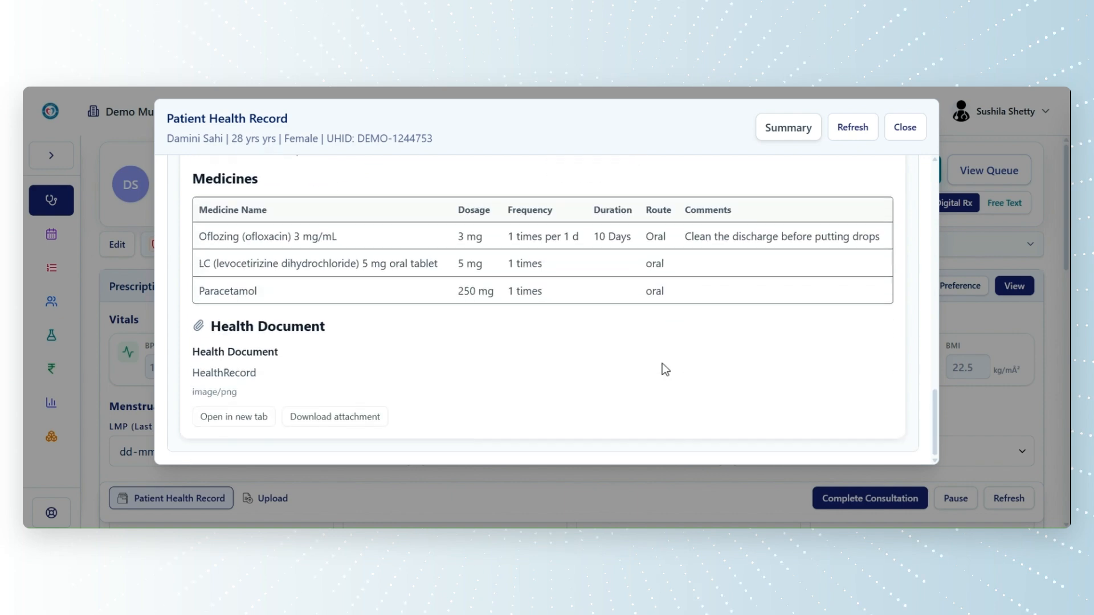
scroll(665, 369, up, 5)
scroll(665, 369, up, 6)
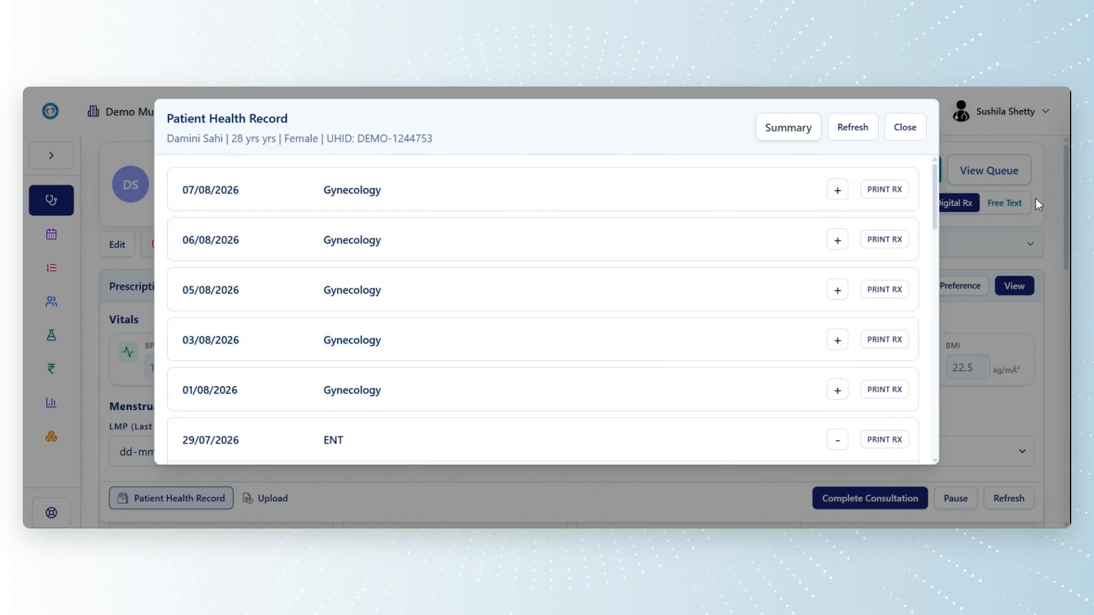
Examine the Gynecology visit dated 07/08/2026 in the patient's health record, then close the record
click(836, 192)
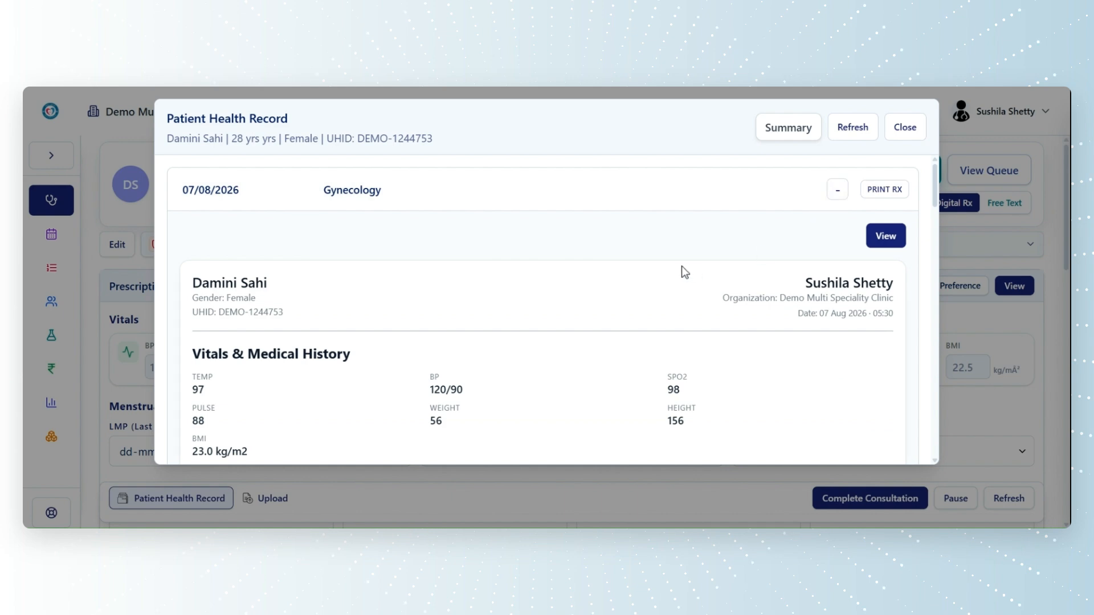
scroll(683, 271, down, 3)
scroll(684, 268, down, 8)
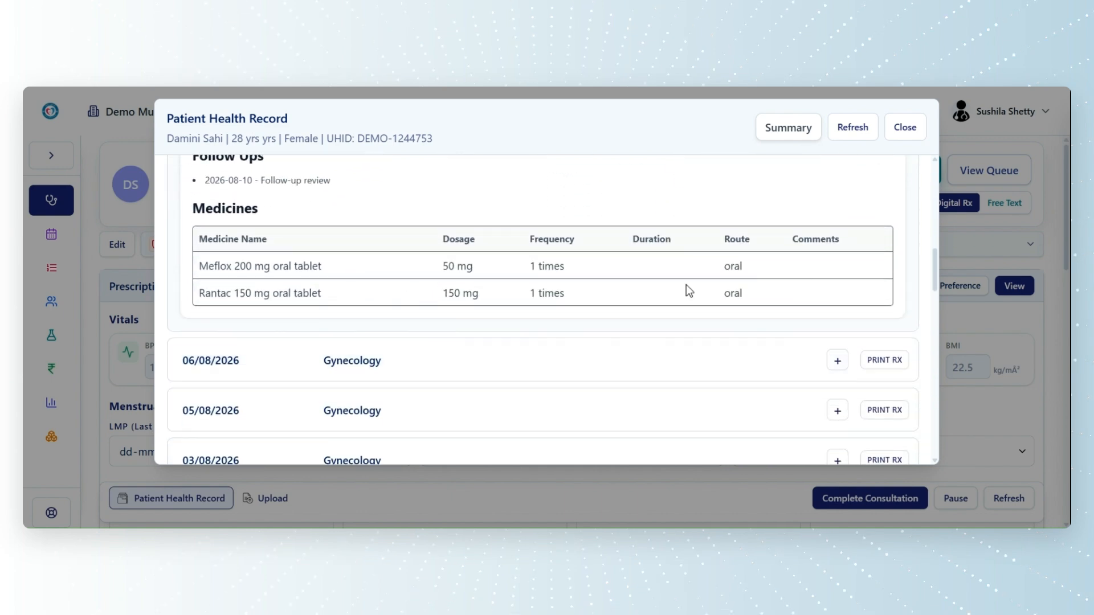
scroll(713, 272, up, 10)
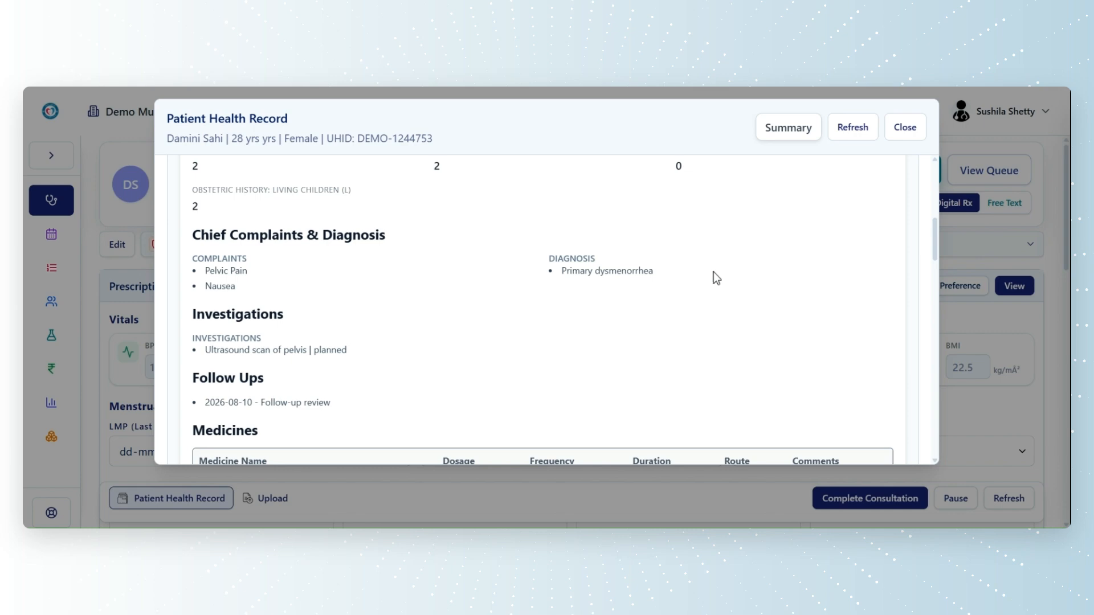
click(906, 127)
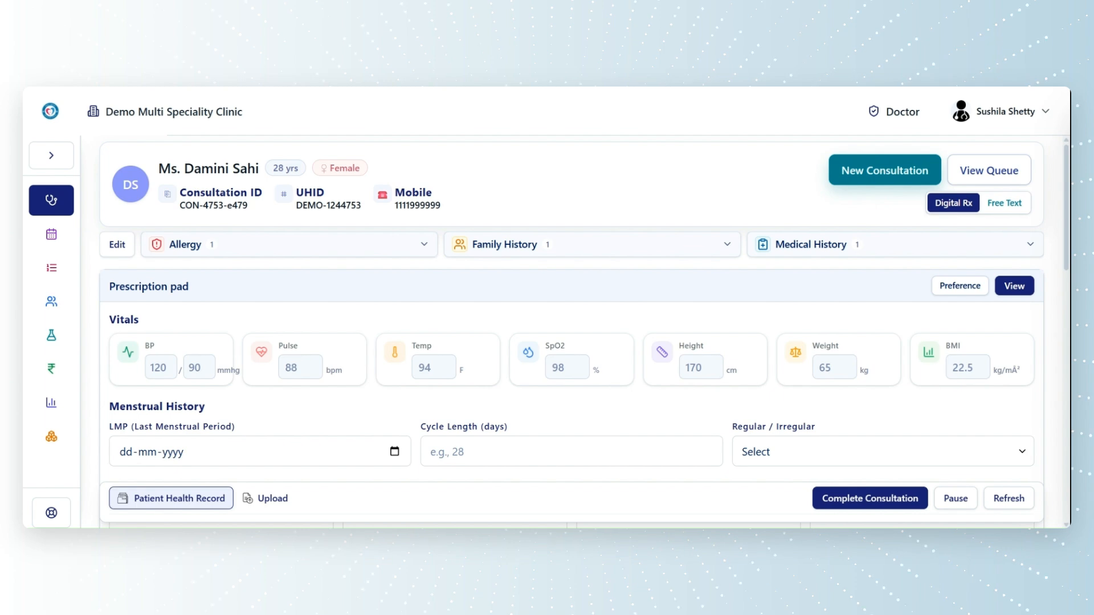
Check the patient's Allergy, Family History and Medical History entries above the prescription pad
click(423, 248)
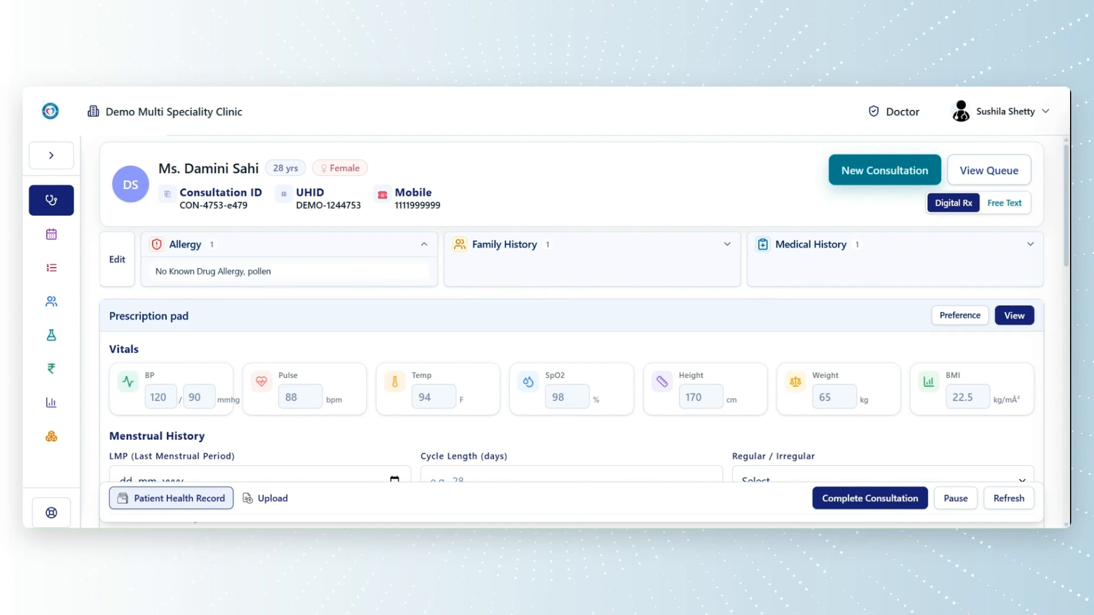
click(606, 252)
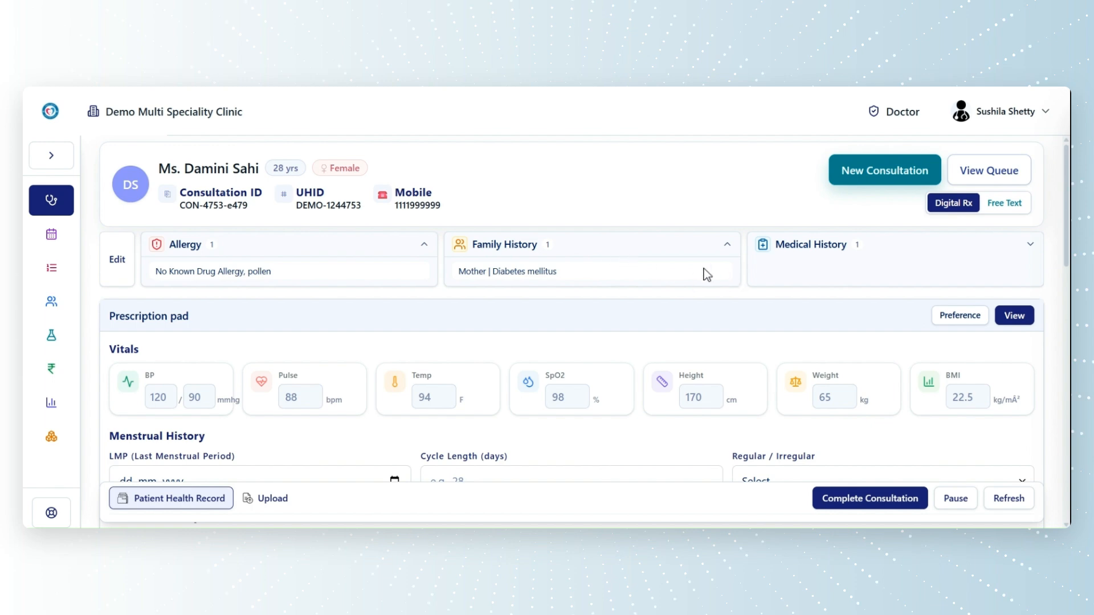
click(1031, 246)
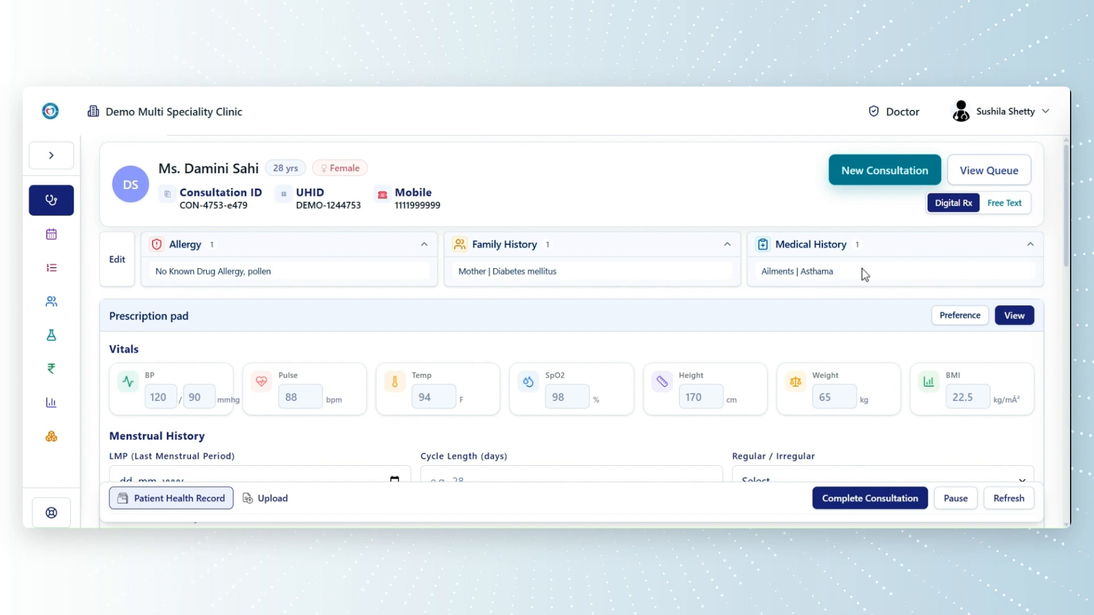
click(1030, 250)
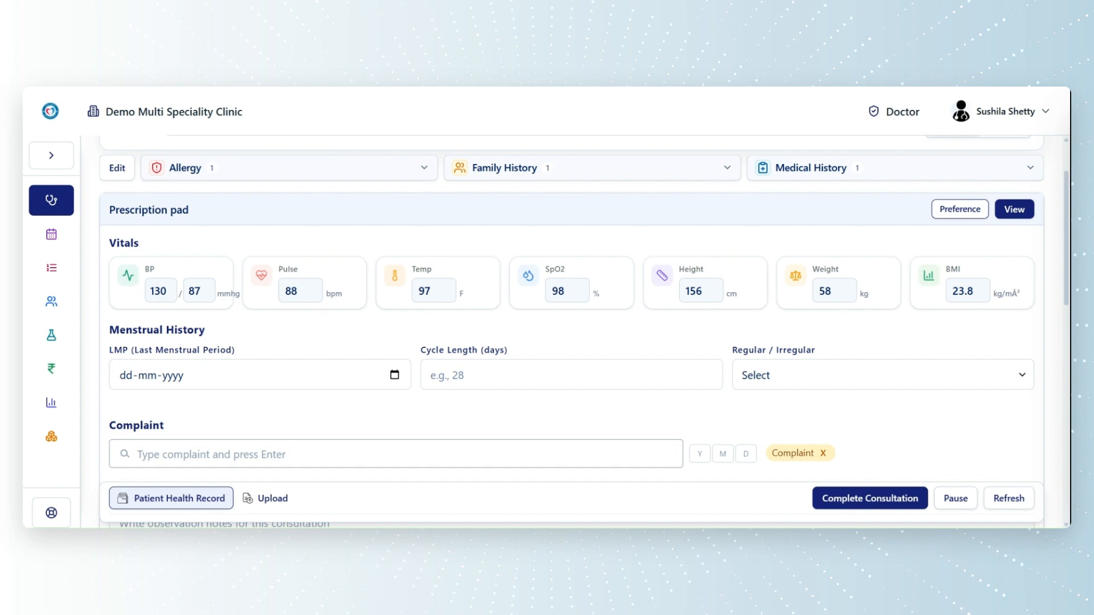
Open the prescription pad's field preferences and look through the fields available under Obstetric History
click(960, 210)
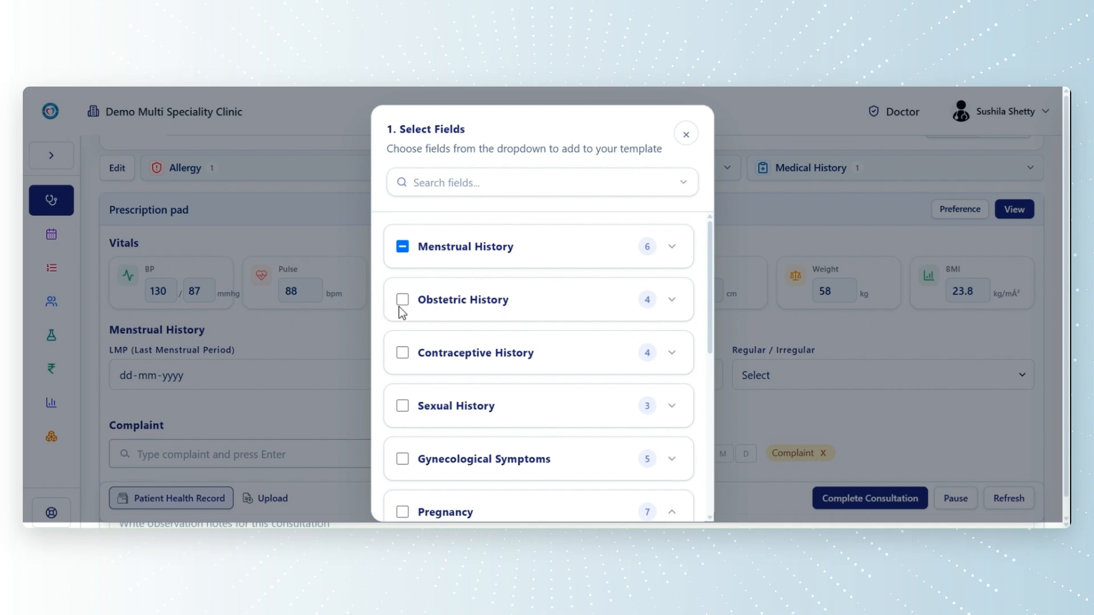
click(672, 300)
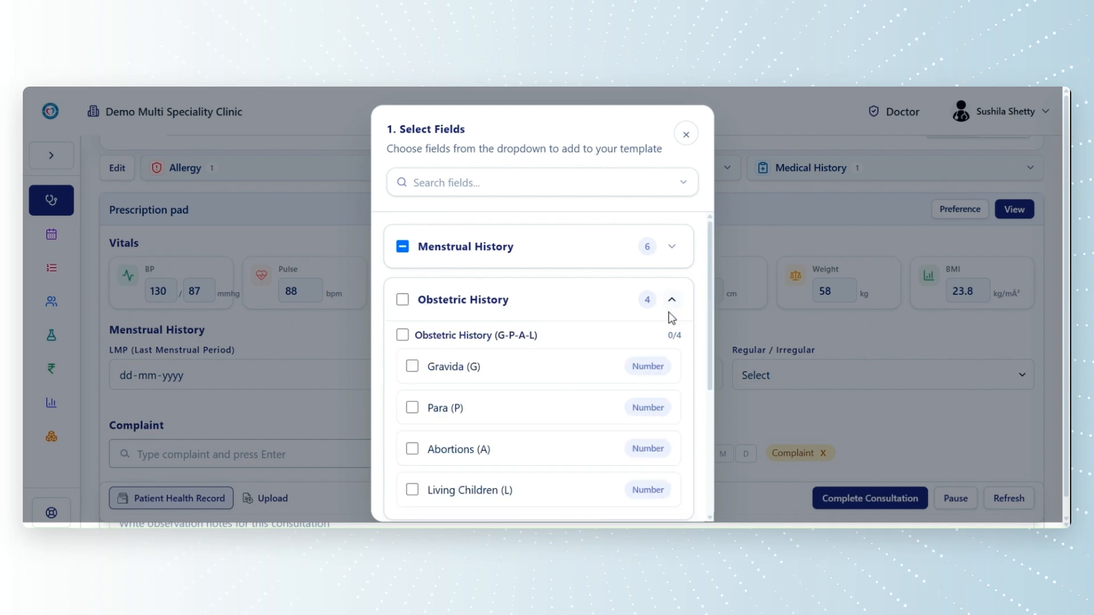
scroll(501, 444, down, 2)
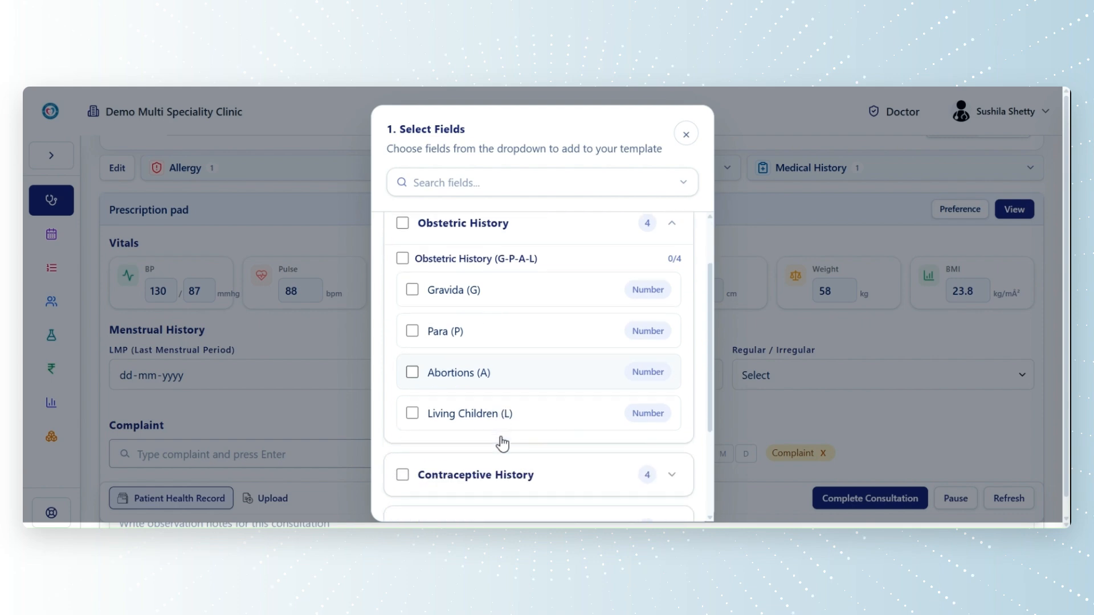
scroll(502, 442, up, 2)
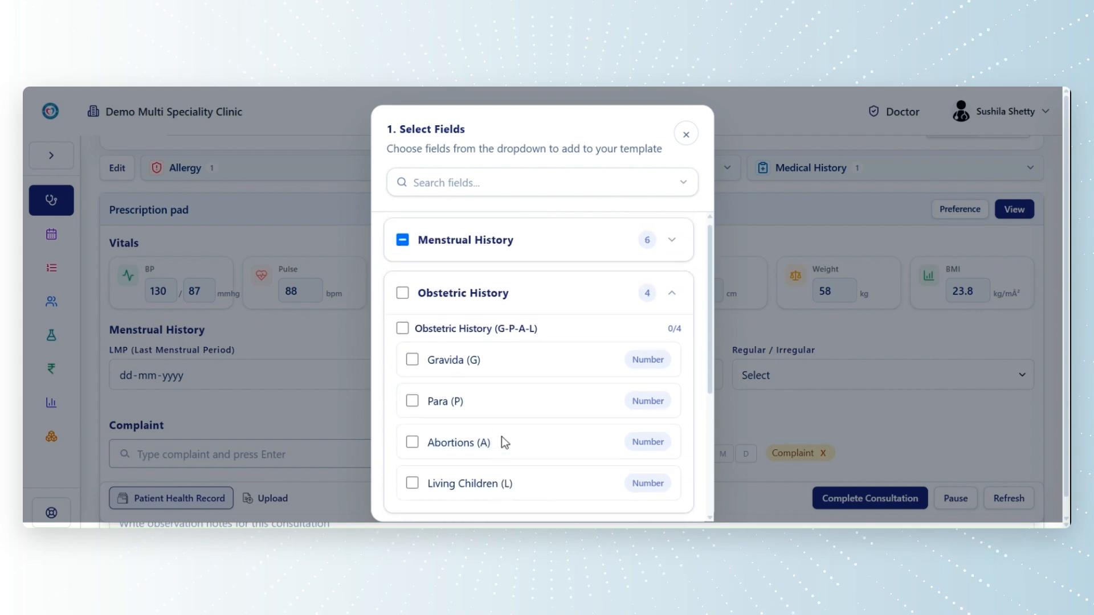
Try adding the whole Obstetric History section to the template, remove it, and include only its Gravida (G) field
click(402, 301)
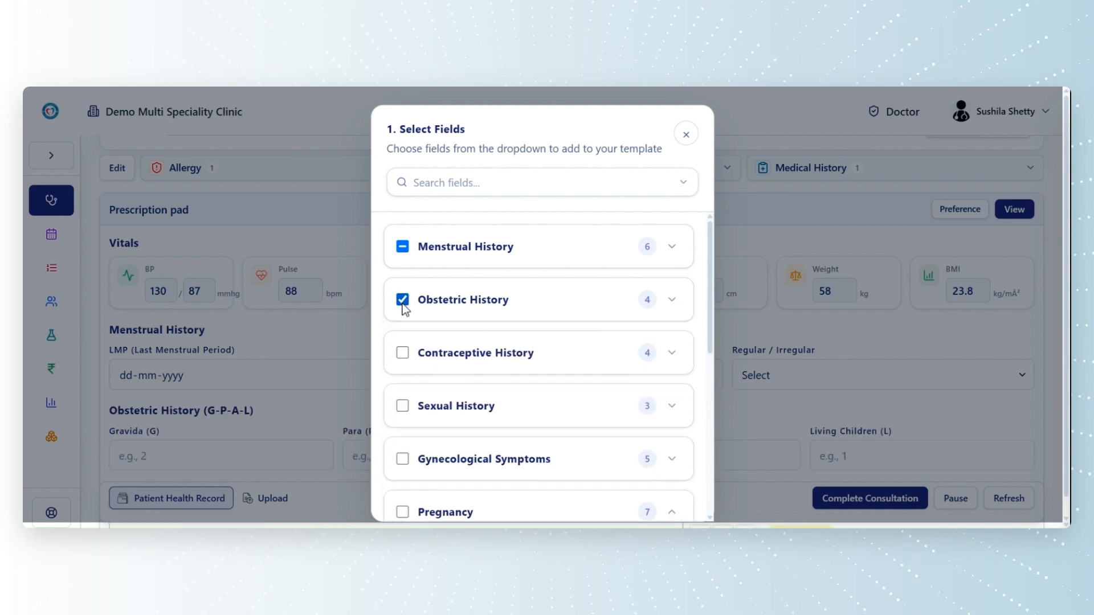
click(403, 300)
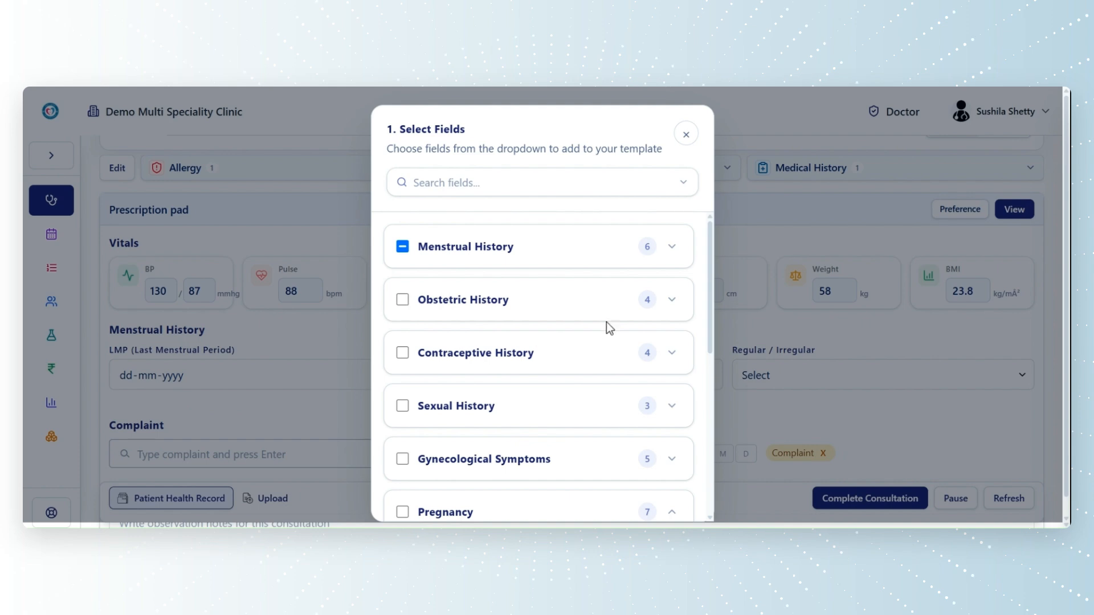
click(674, 302)
click(420, 369)
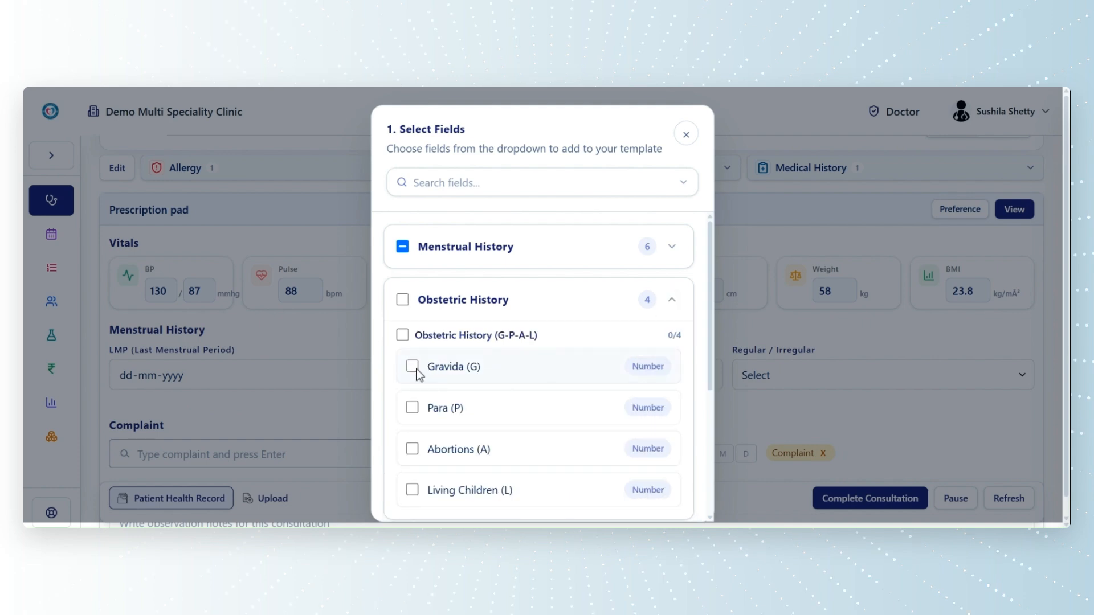
click(672, 300)
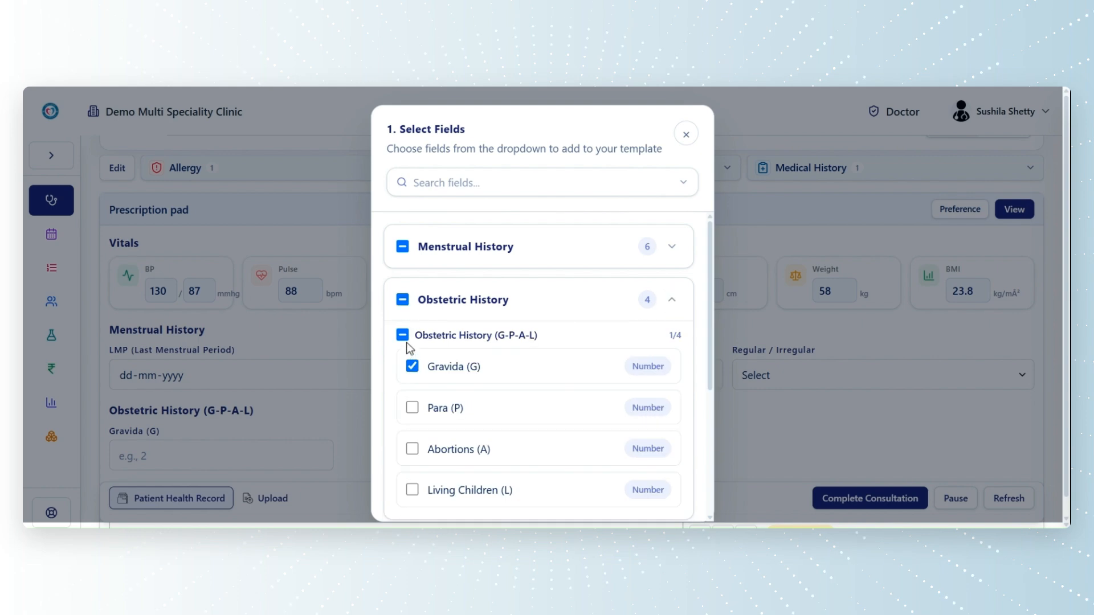
Include all the Obstetric History fields in the template, close the field preferences, and check the sections on the prescription pad
click(402, 300)
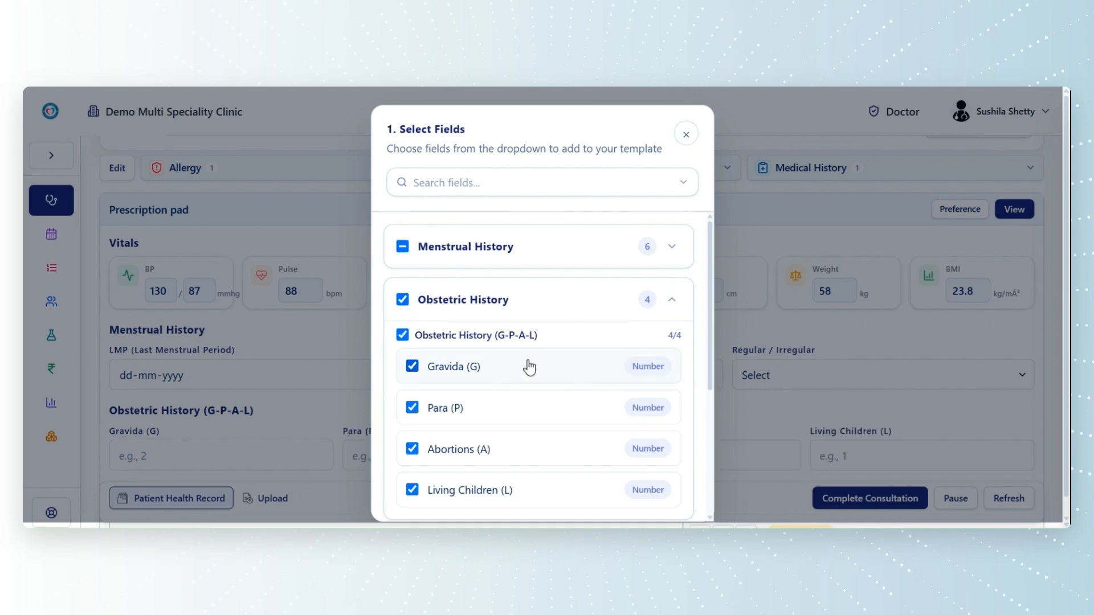
click(686, 135)
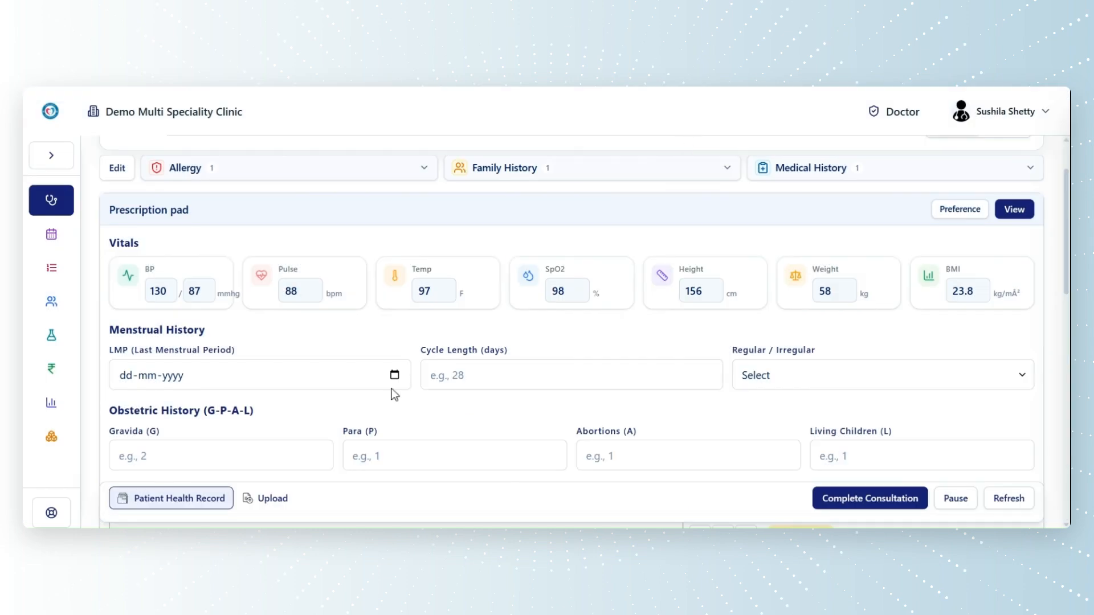
scroll(228, 371, down, 3)
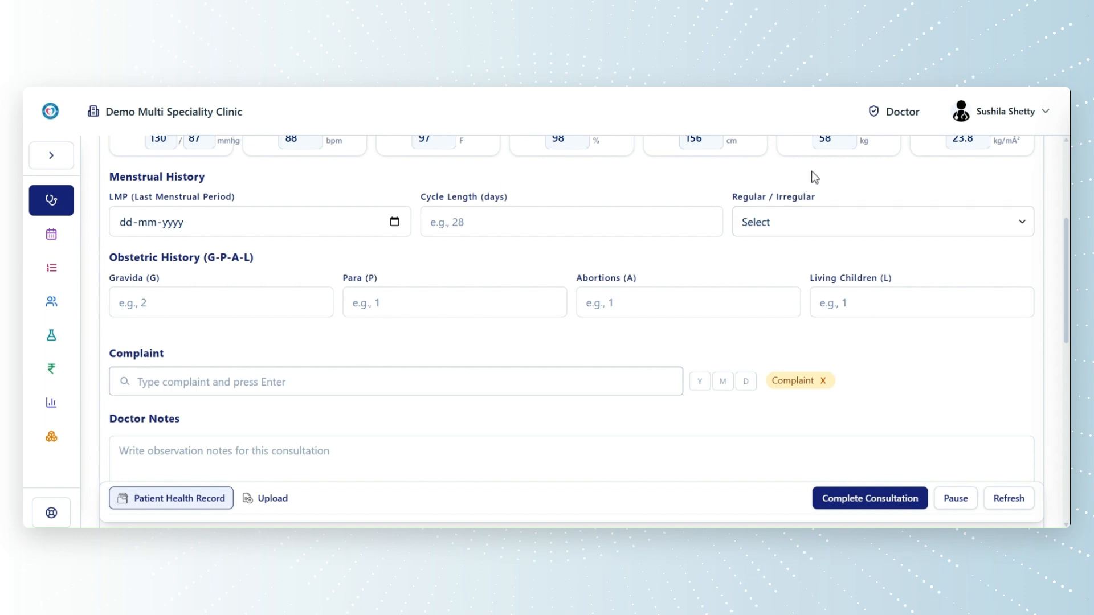
scroll(812, 172, up, 3)
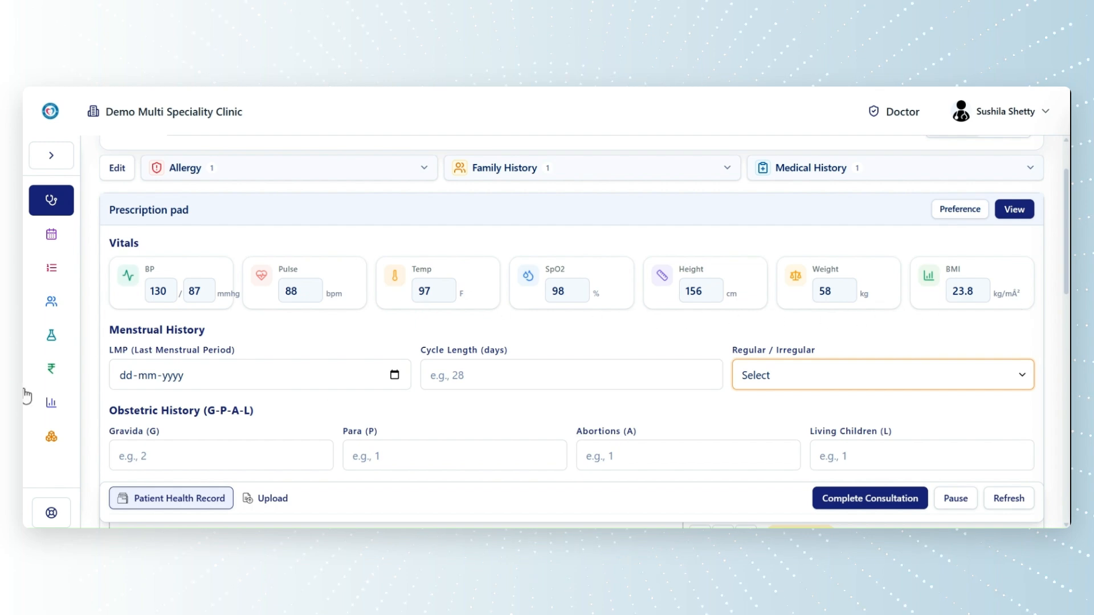
Fill in the Menstrual History with LMP 07-07-2026, a cycle length of 28 days and Regular cycles
click(397, 378)
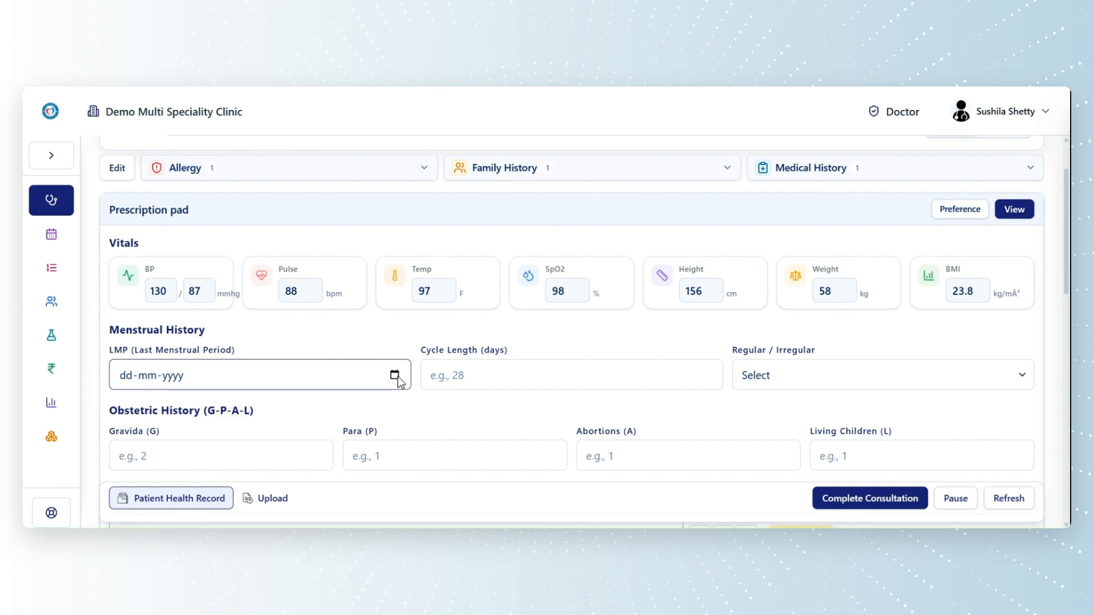
click(114, 167)
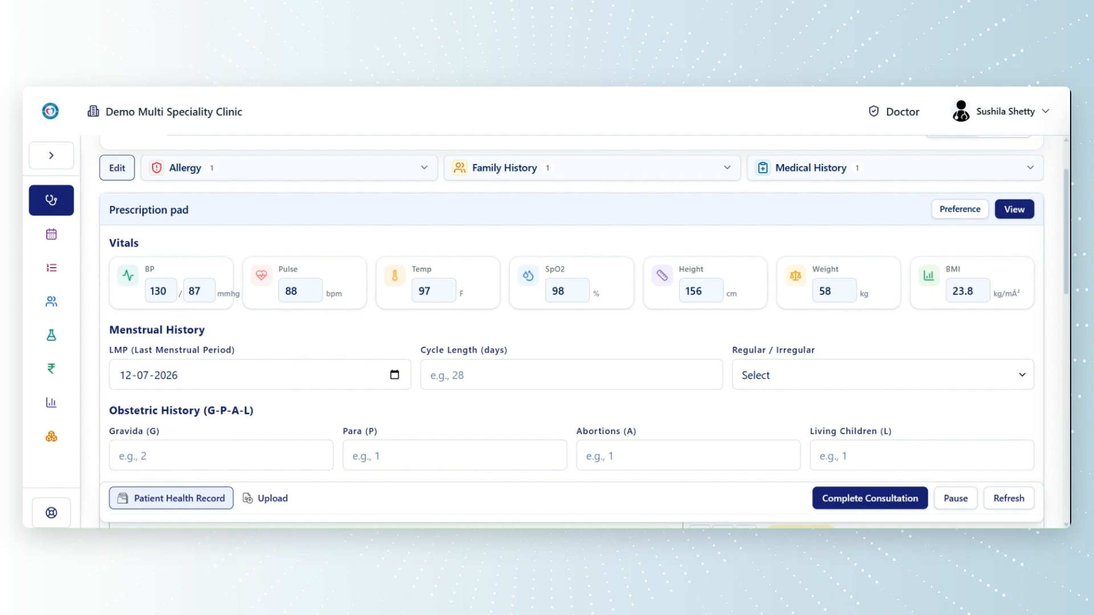
click(450, 375)
text(28)
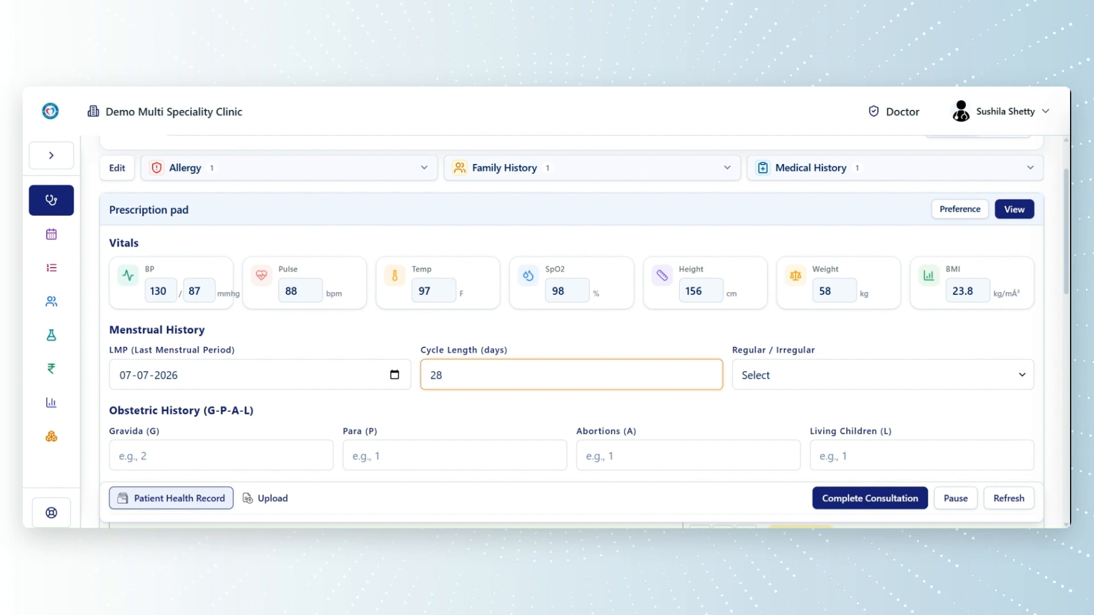
key(Tab)
key(Down)
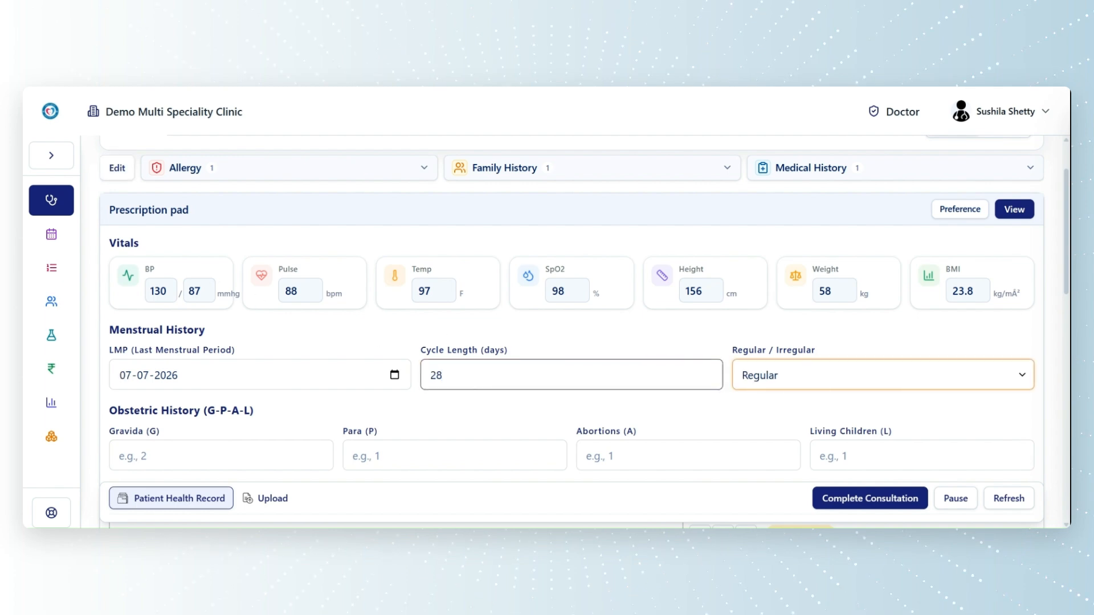
Fill in the Obstetric History with Gravida 2, Para 2, Abortions 0 and Living Children 2
key(Tab)
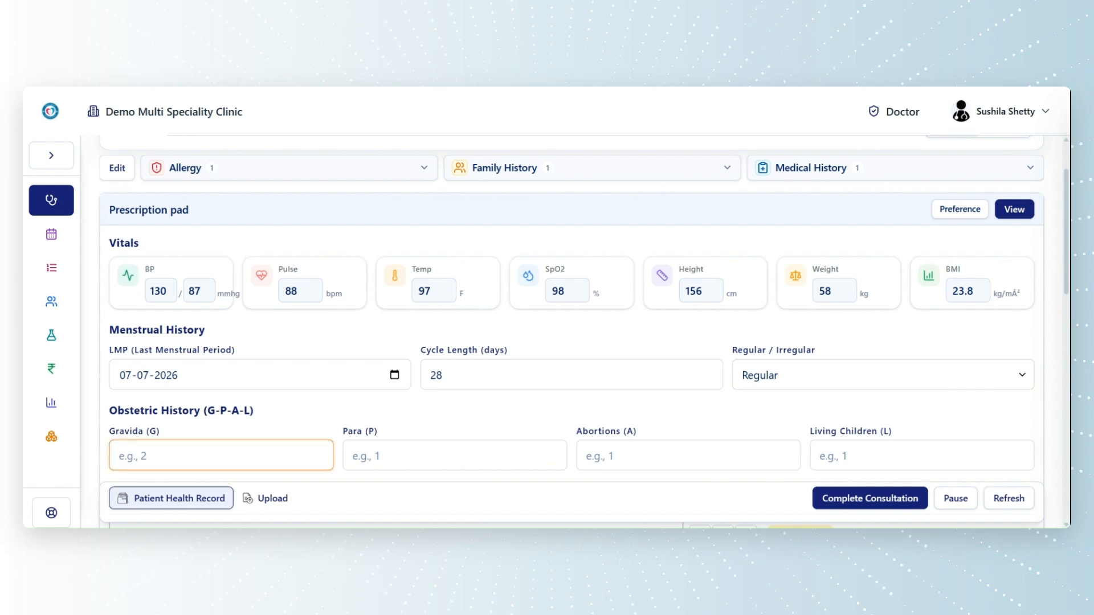
text(2)
key(Tab)
text(2)
key(Tab)
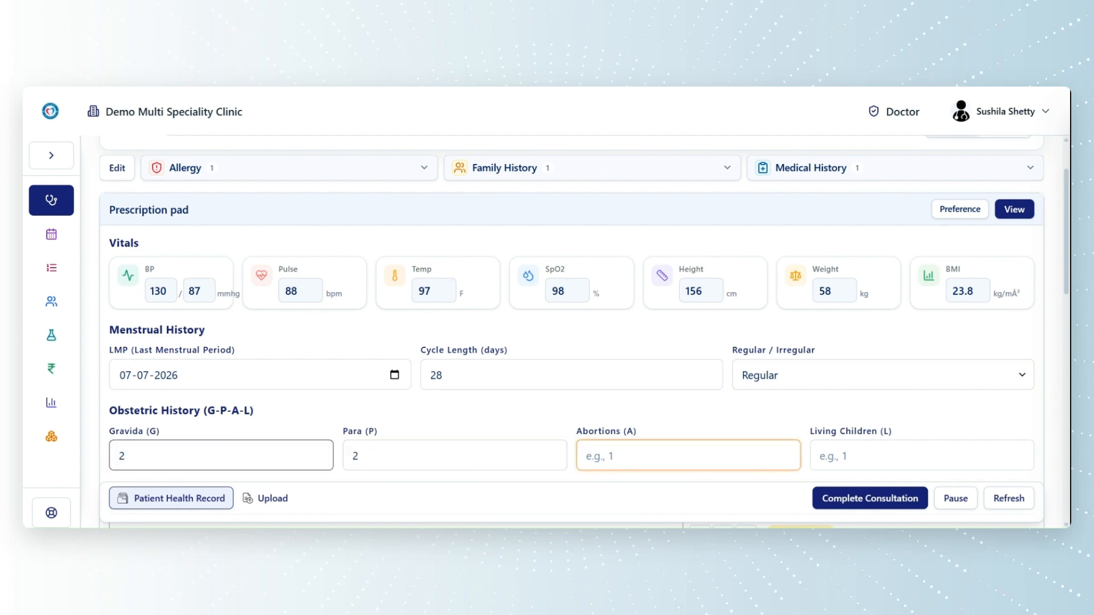
text(0)
key(Tab)
text(2)
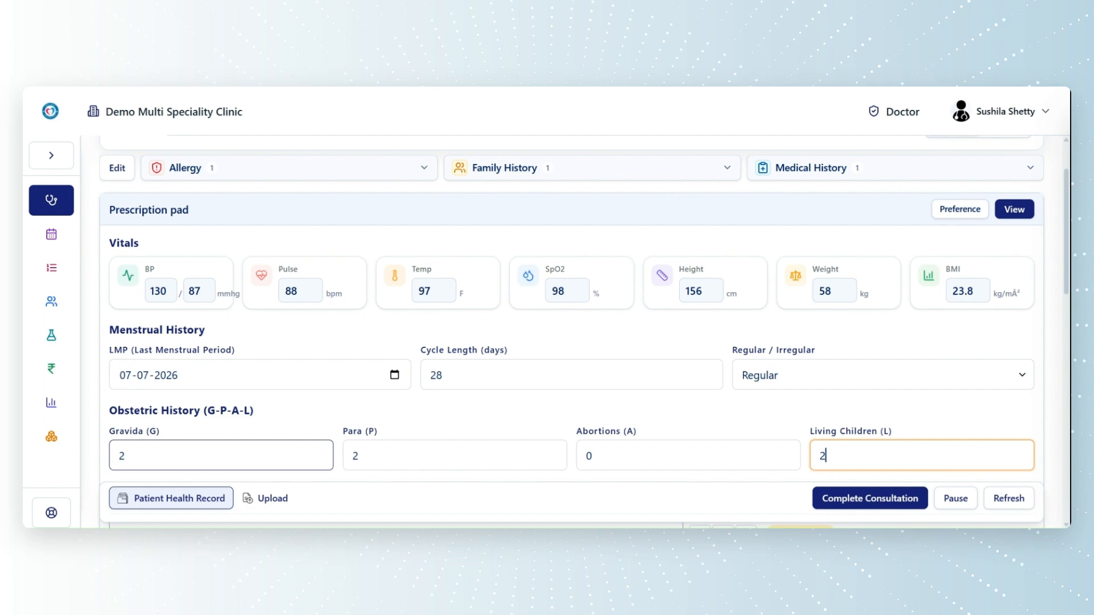
Add the complaint Pelvic Pain with a duration of 5 days
scroll(456, 347, down, 5)
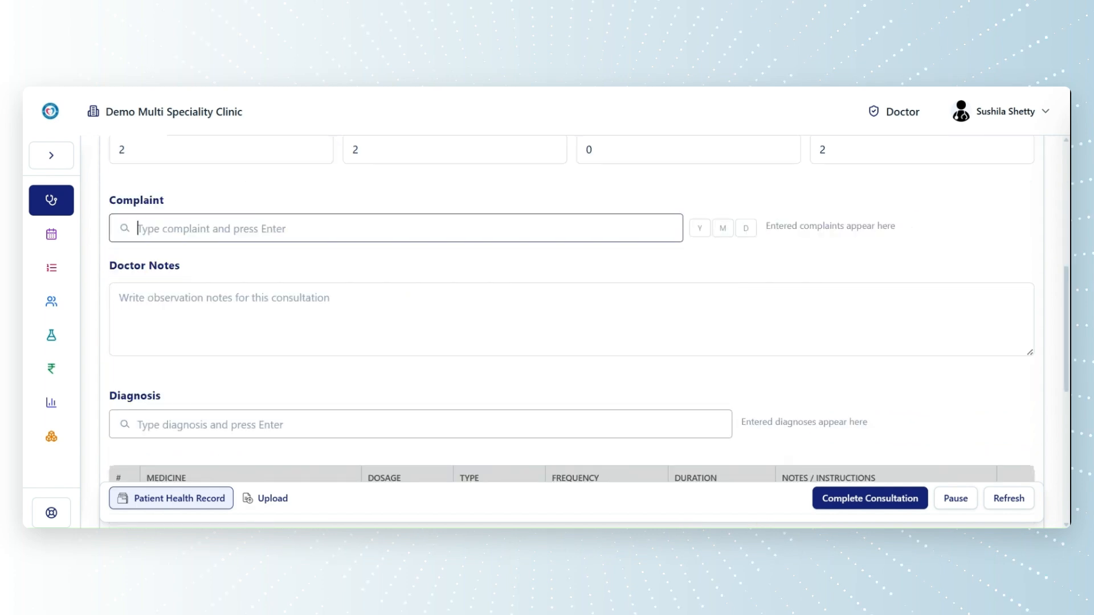
text(Pel)
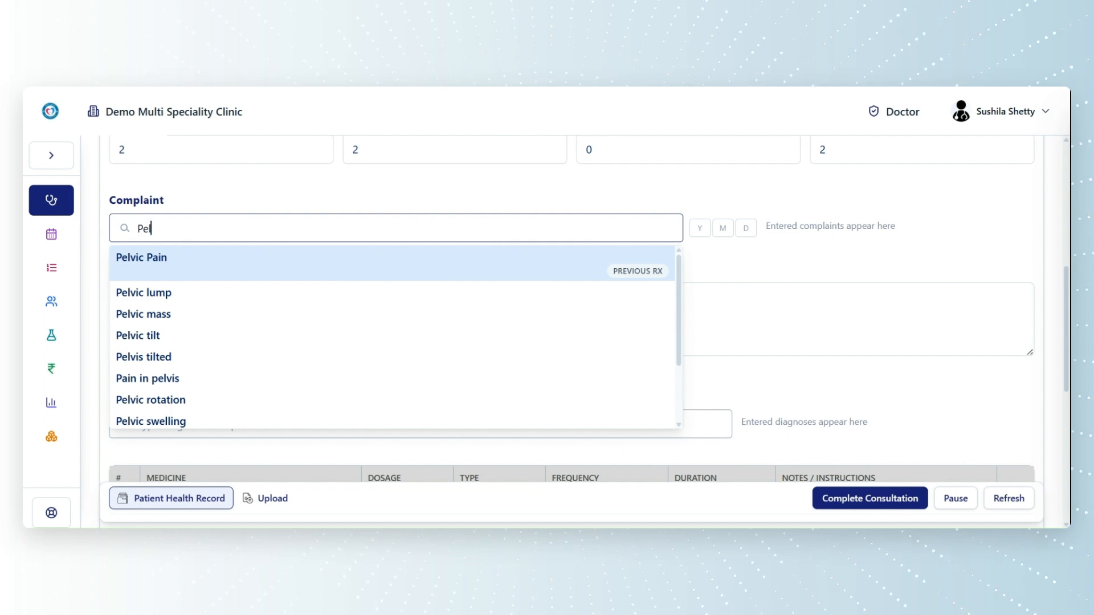
key(Return)
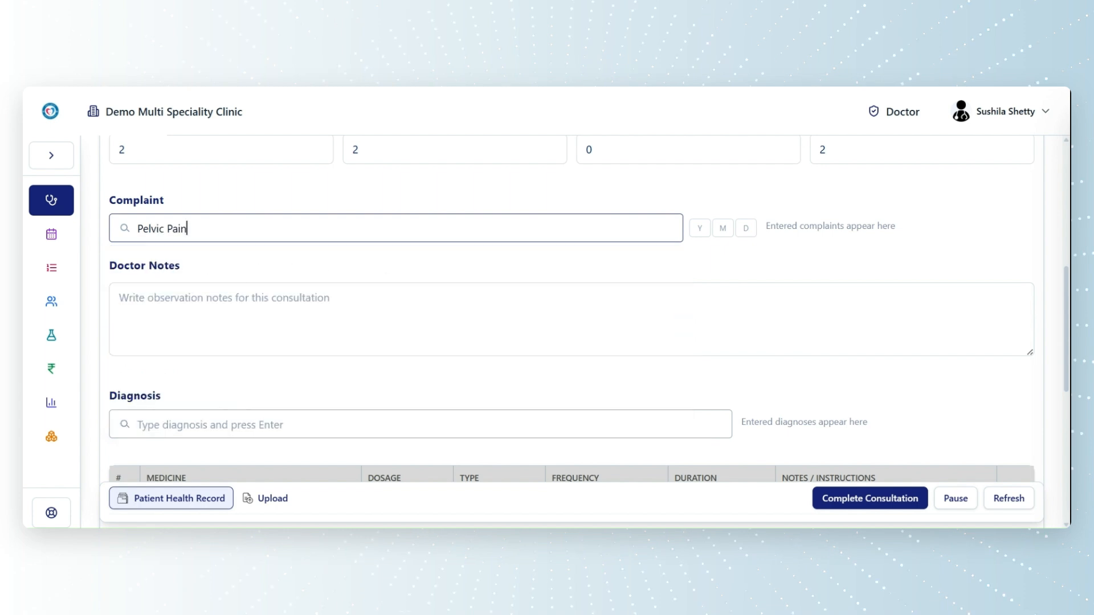
click(745, 228)
text(5)
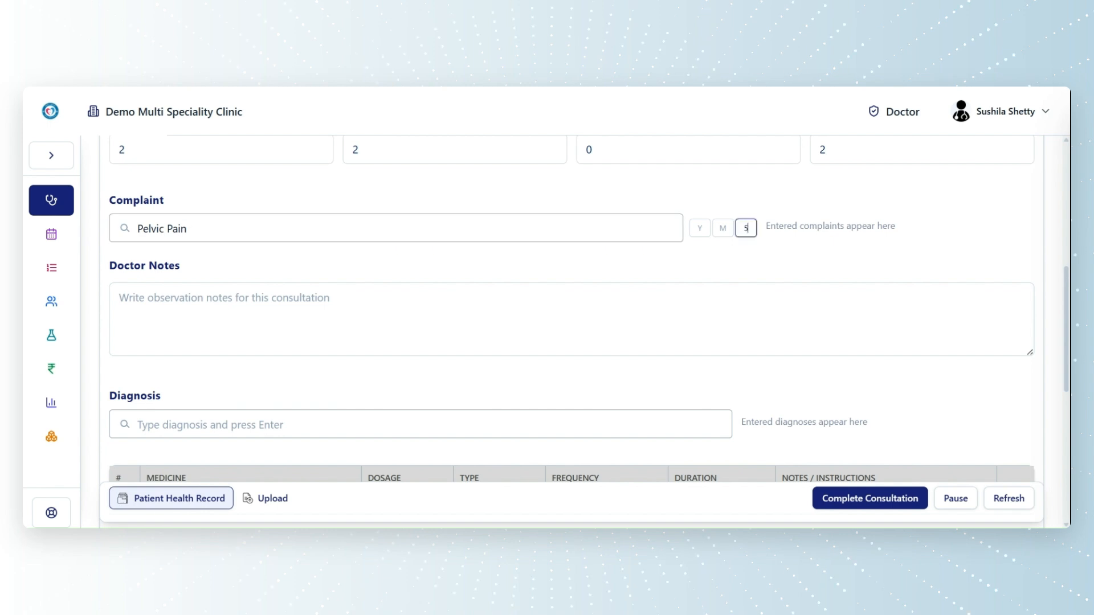
key(Return)
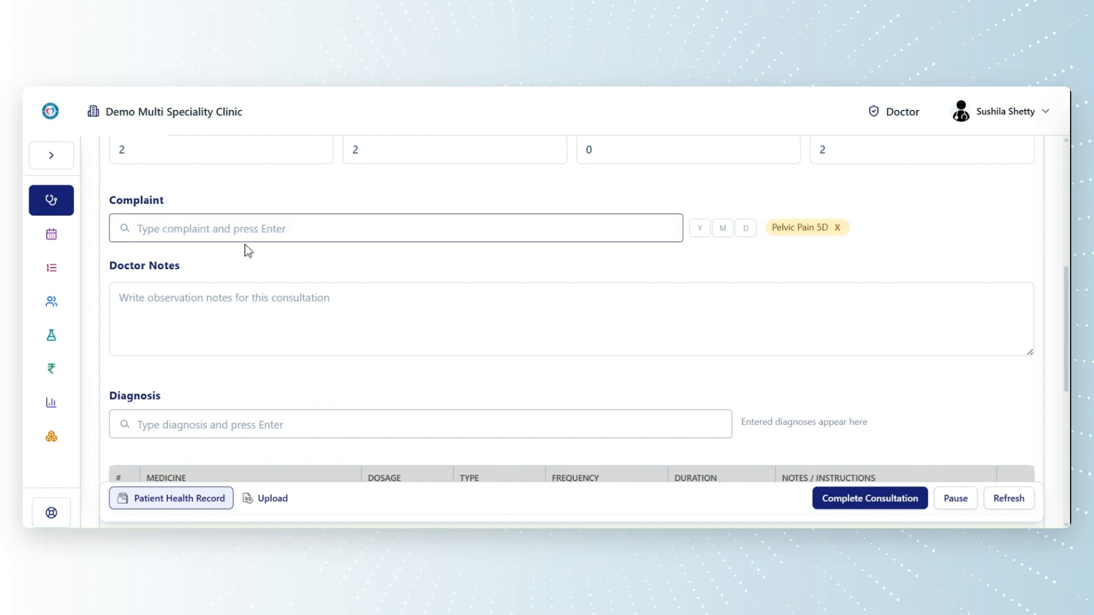
Add the complaint Nausea with a duration of 3 days
text(Nausea)
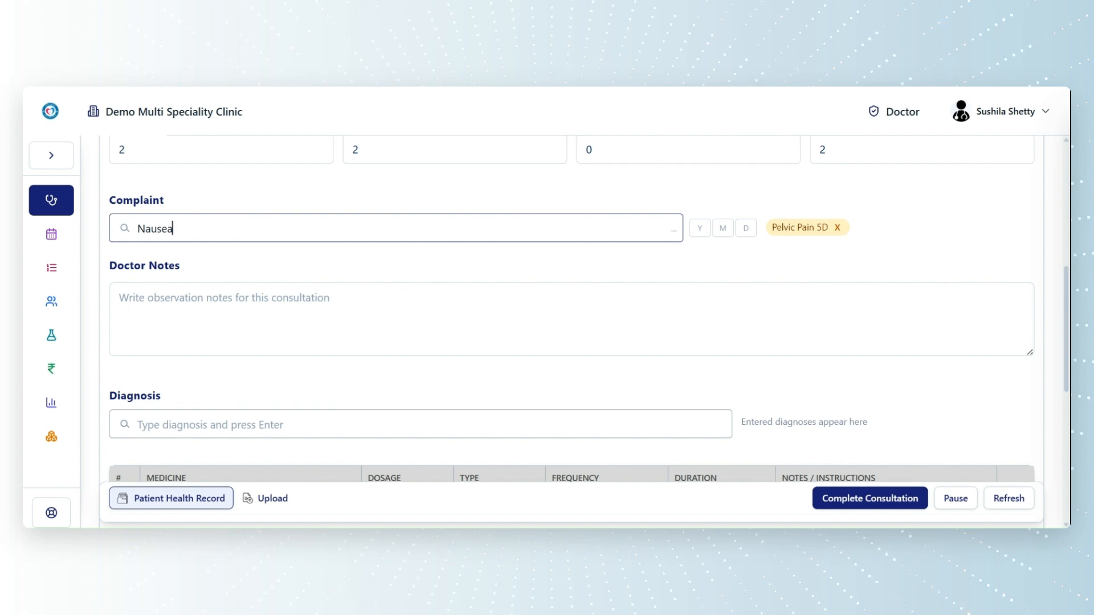
click(560, 279)
click(745, 228)
text(3)
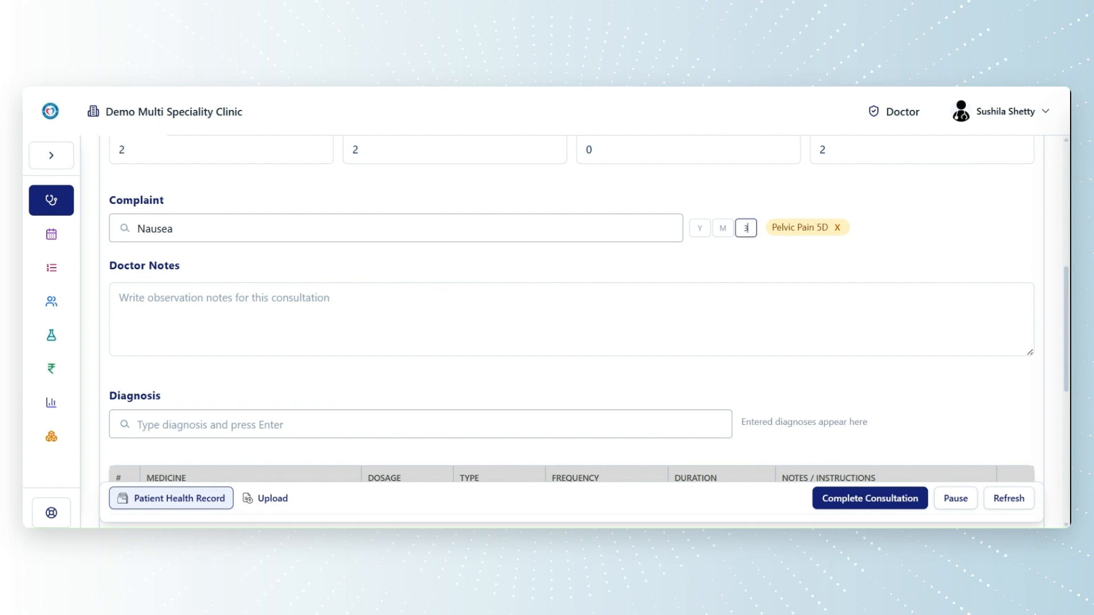
key(Return)
Write "Patient is looking pale" in the Doctor Notes
click(571, 319)
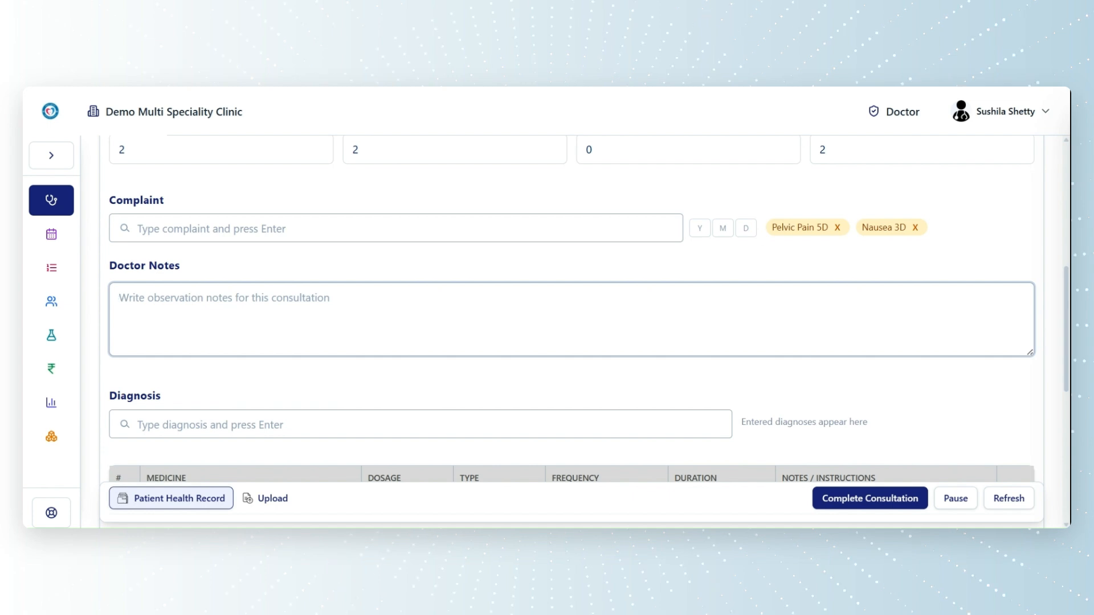
text(Patient)
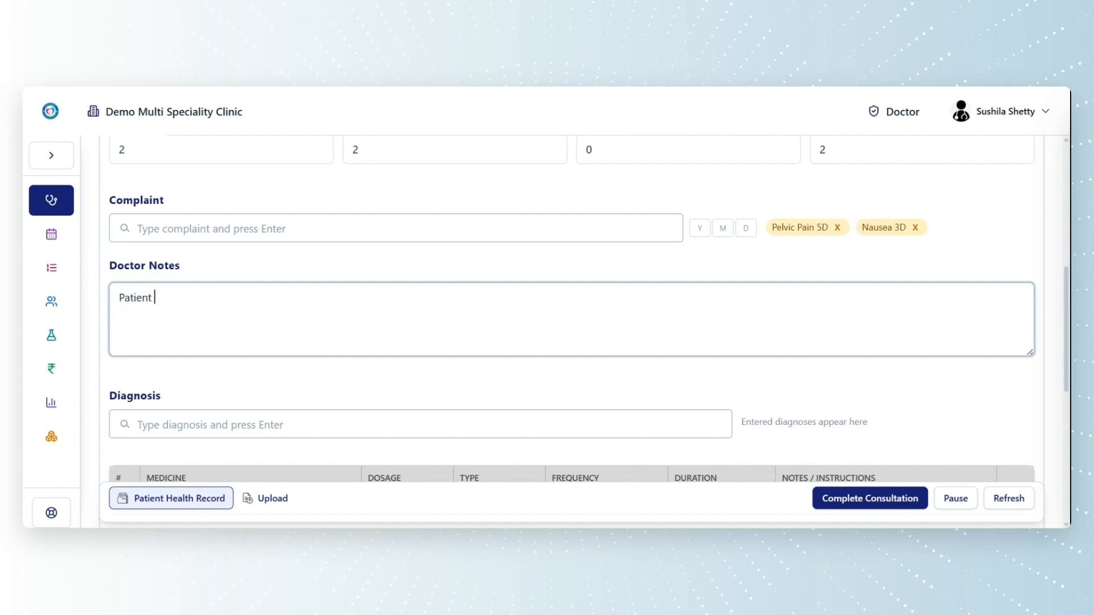
text( is looking pale)
Search the diagnoses for "Dys" and add Primary dysmenorrhea from the previous prescriptions
scroll(571, 308, down, 1)
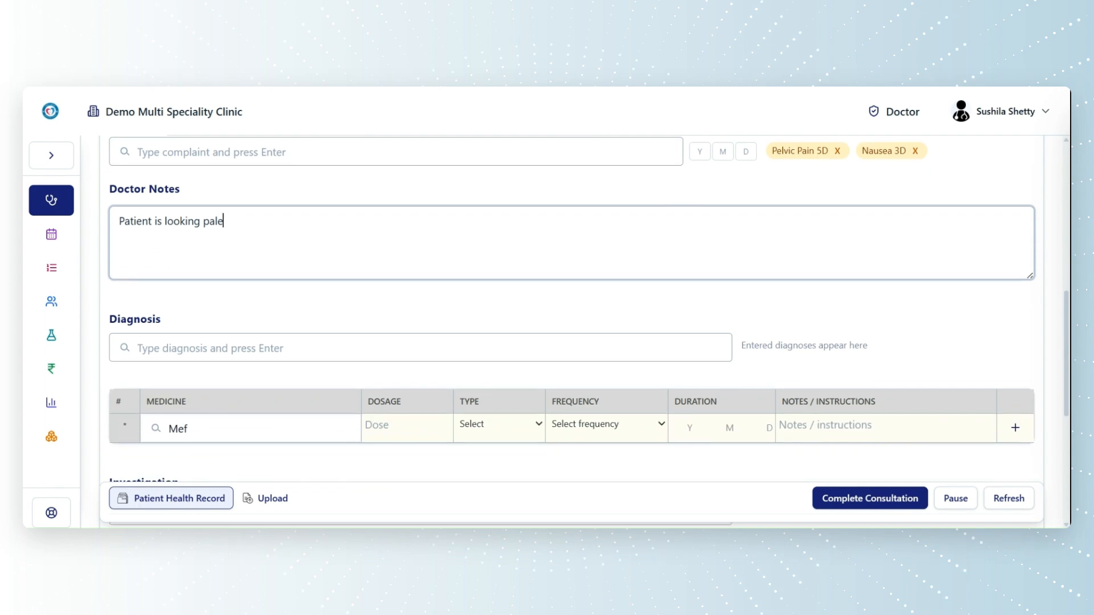
click(209, 348)
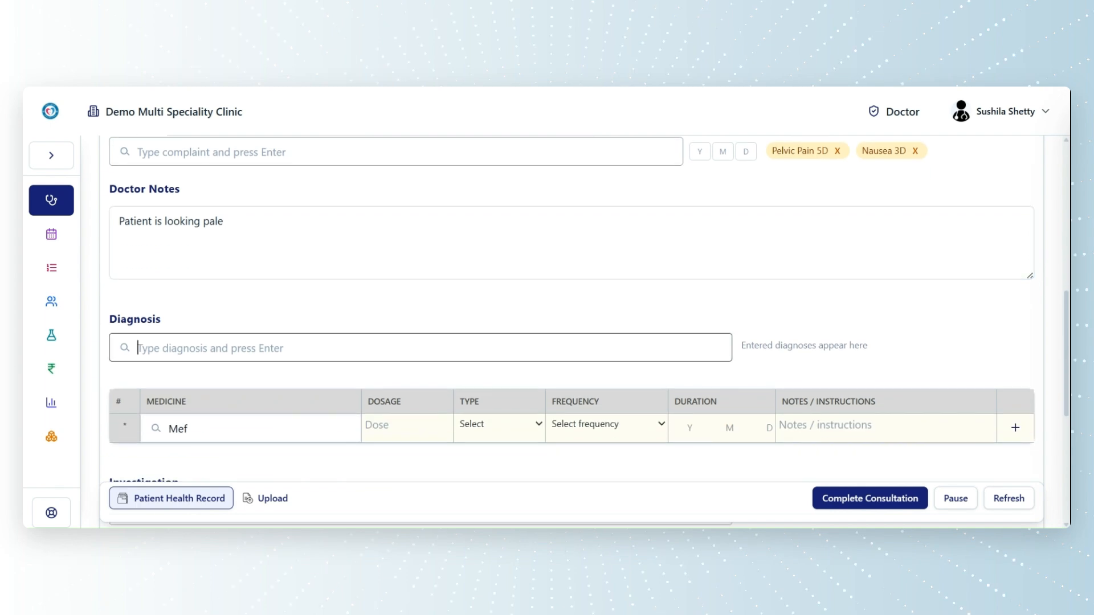
text(Dys)
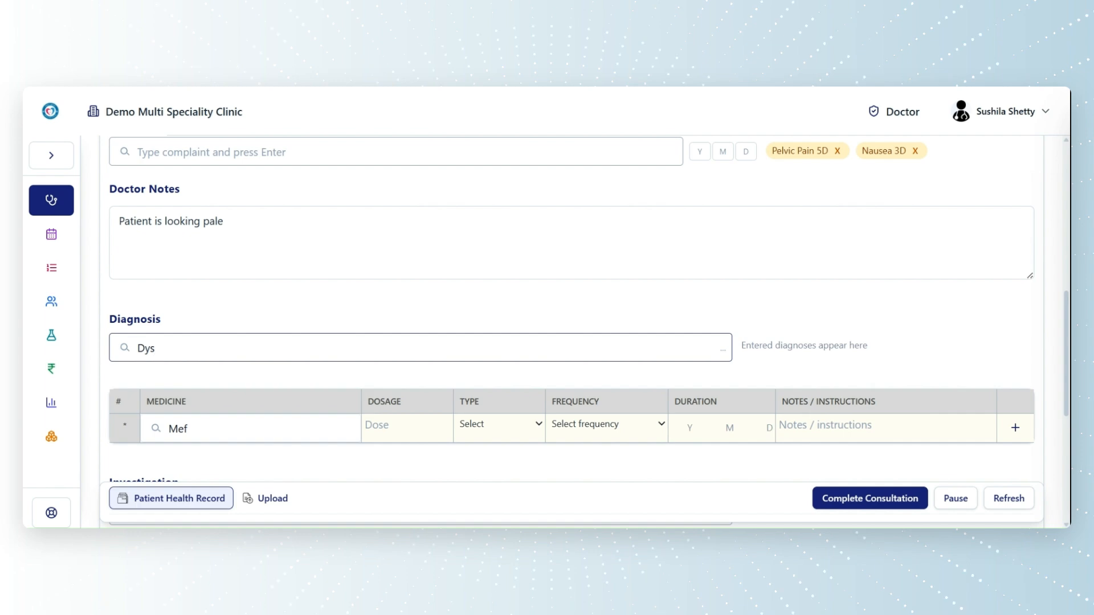
text(n)
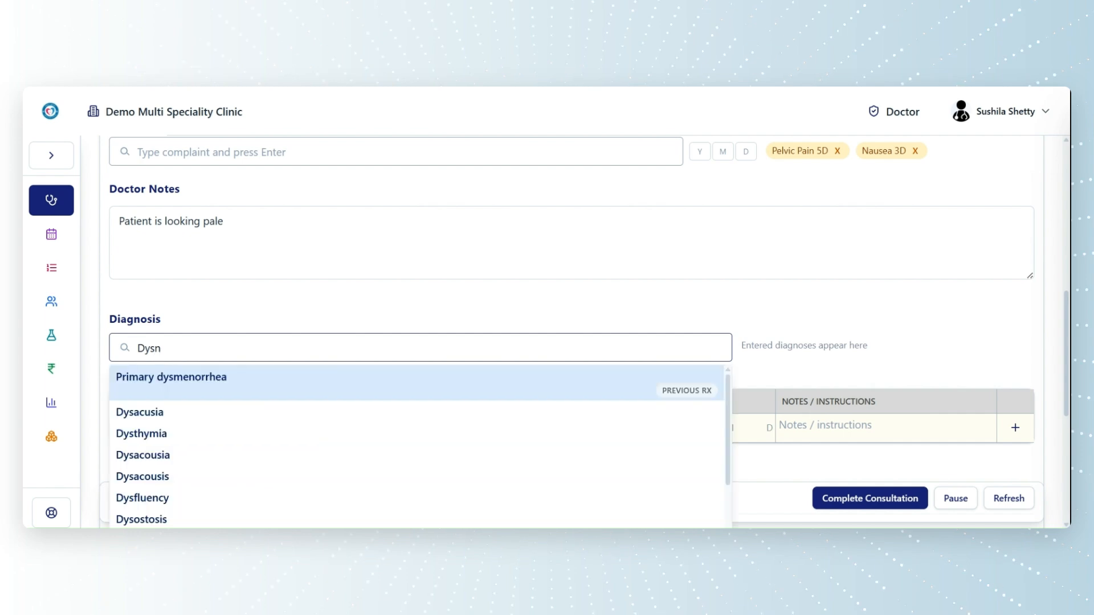
key(BackSpace)
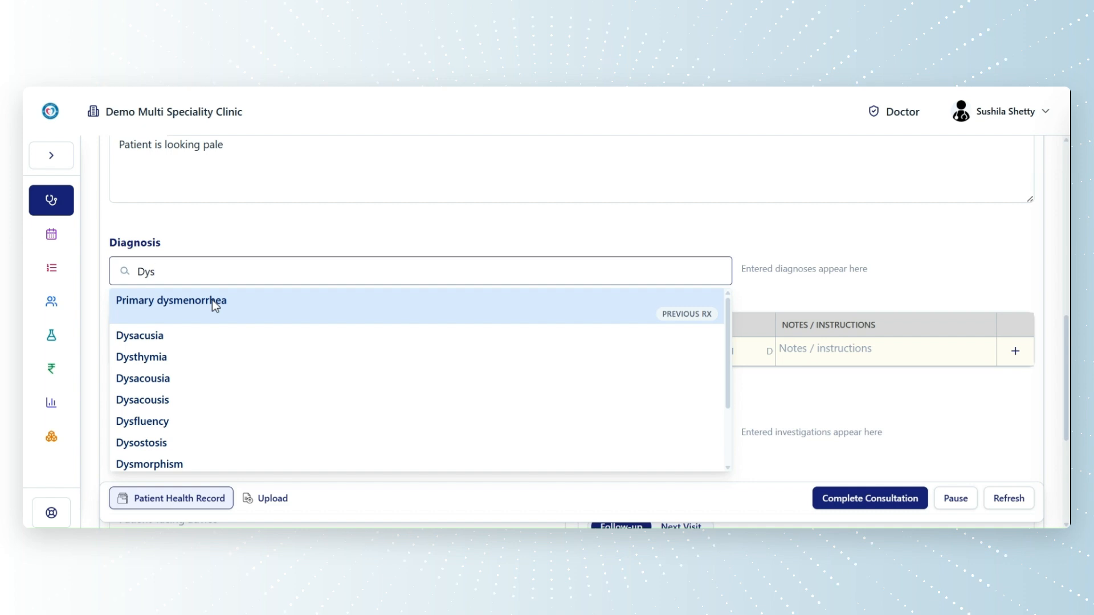
click(212, 300)
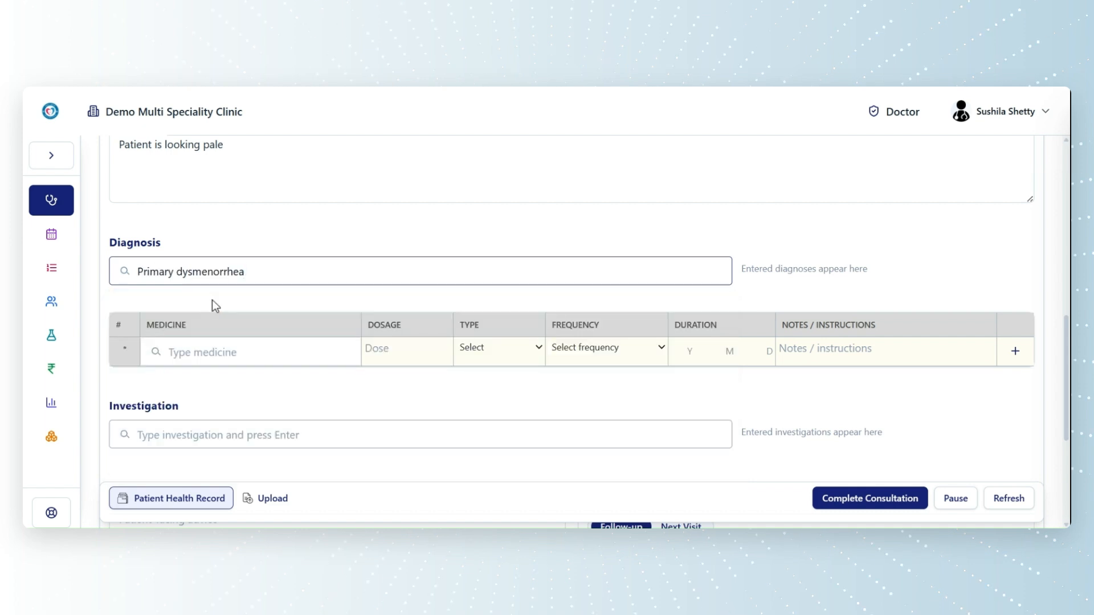
key(Return)
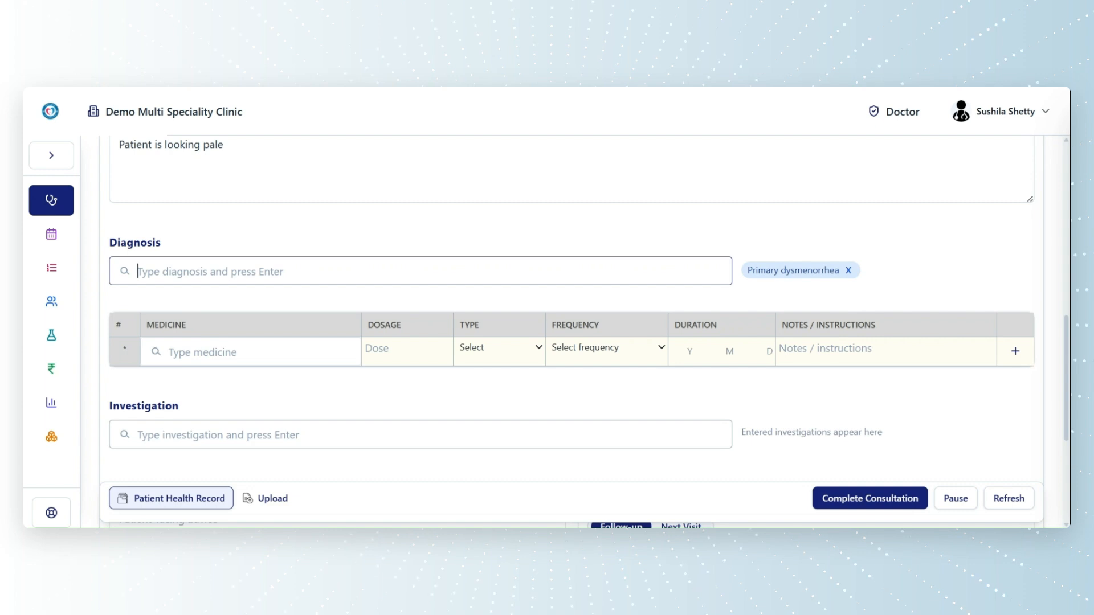
Enter Meflox 200 mg oral tablet from the previous prescriptions as the first medicine and set its type to TAB
click(202, 352)
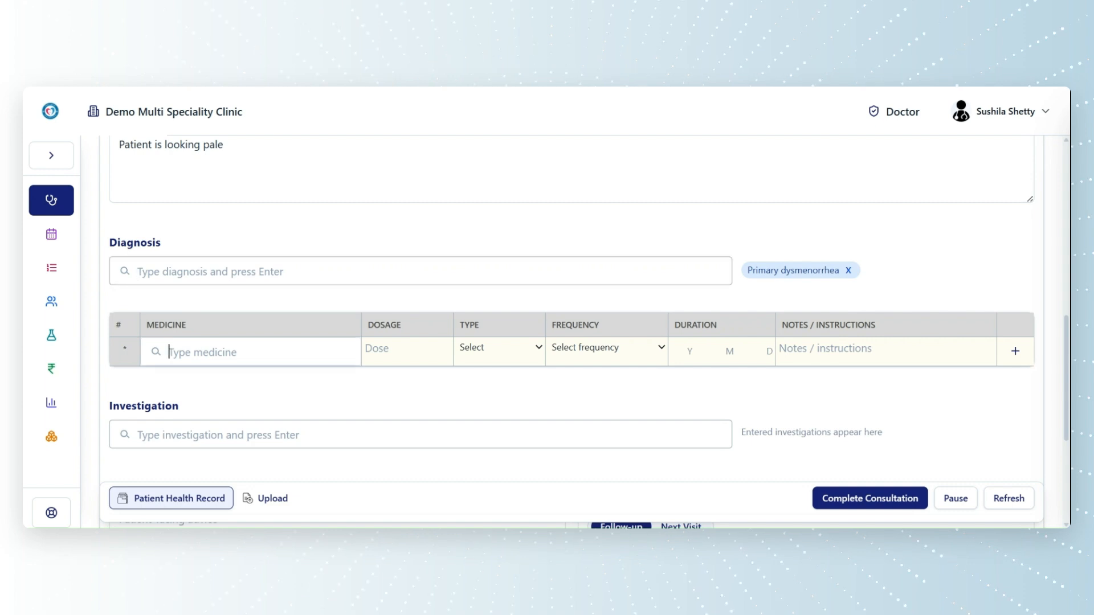
text(Meflo)
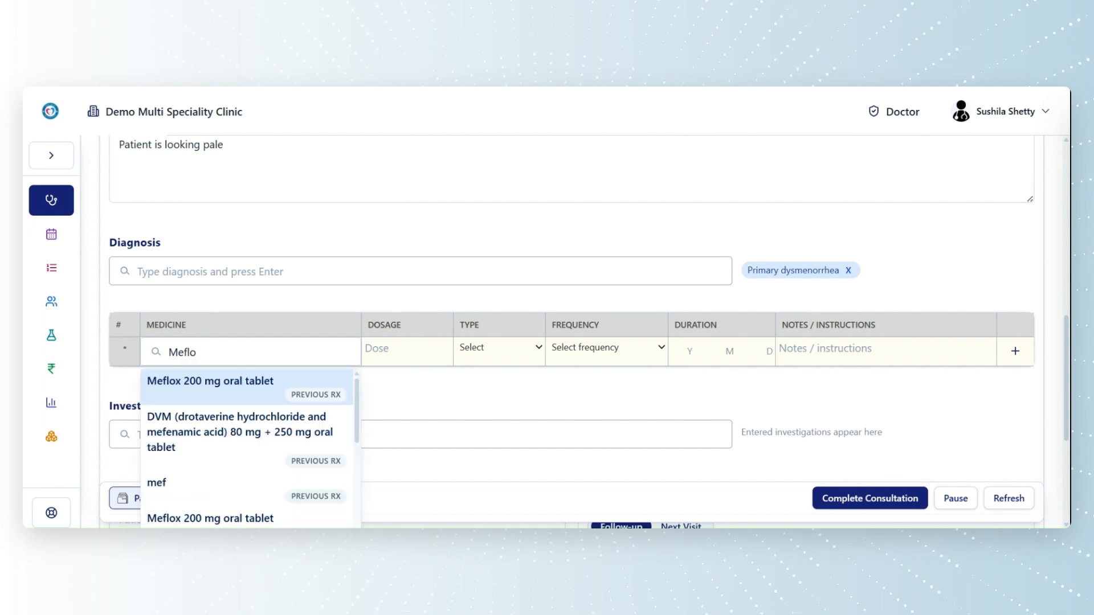
click(196, 392)
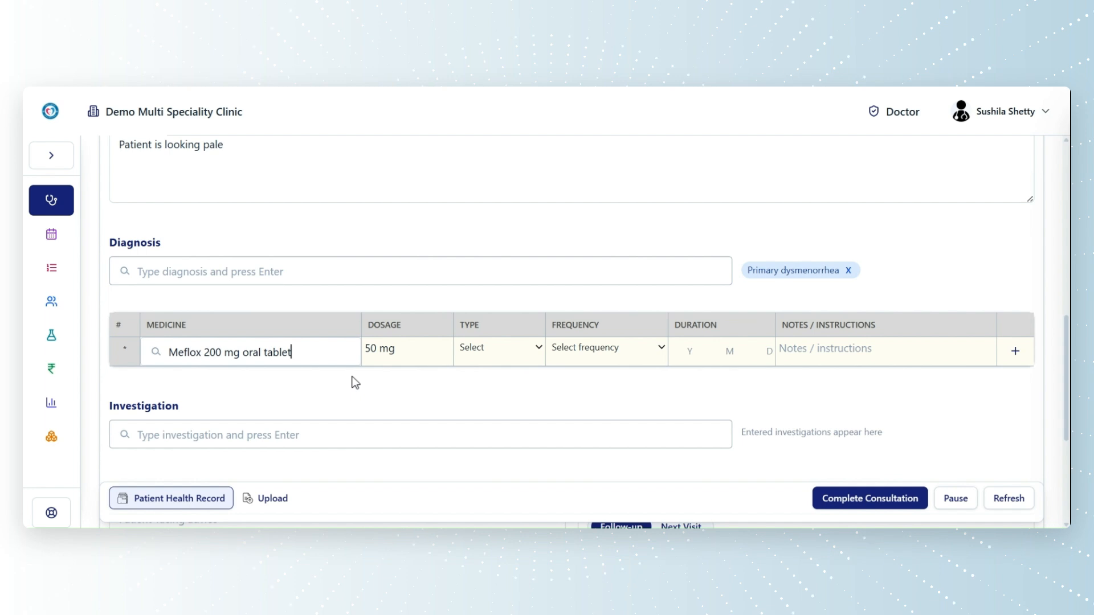
click(499, 360)
click(483, 395)
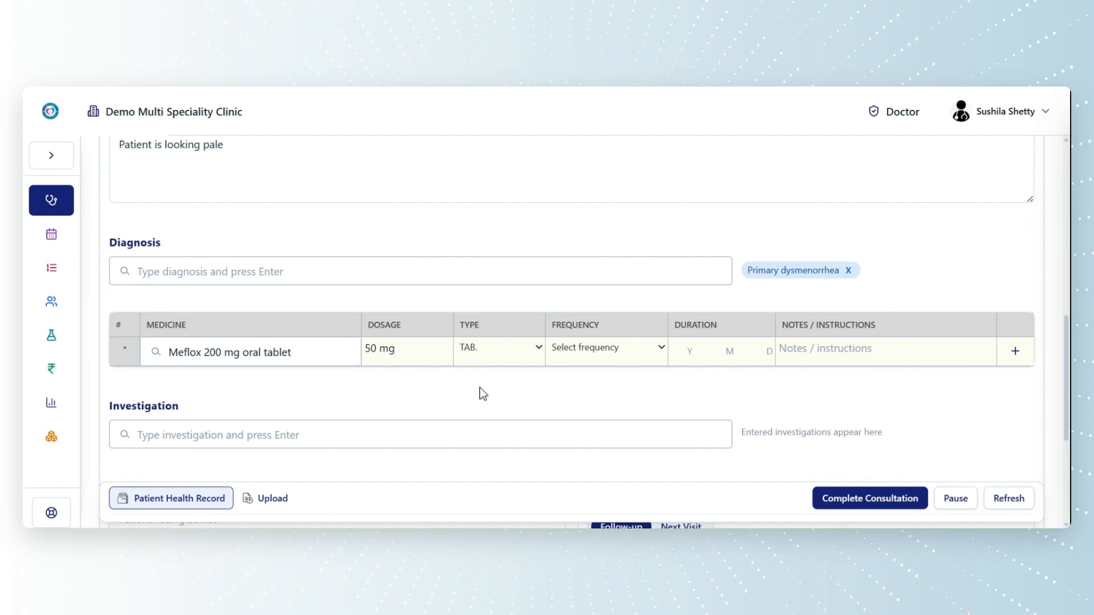
Set Meflox to frequency 1-0-0 for 5 days with the instruction "After food", and add it to the prescription
click(604, 338)
click(605, 370)
text(5)
key(Tab)
text(Afte)
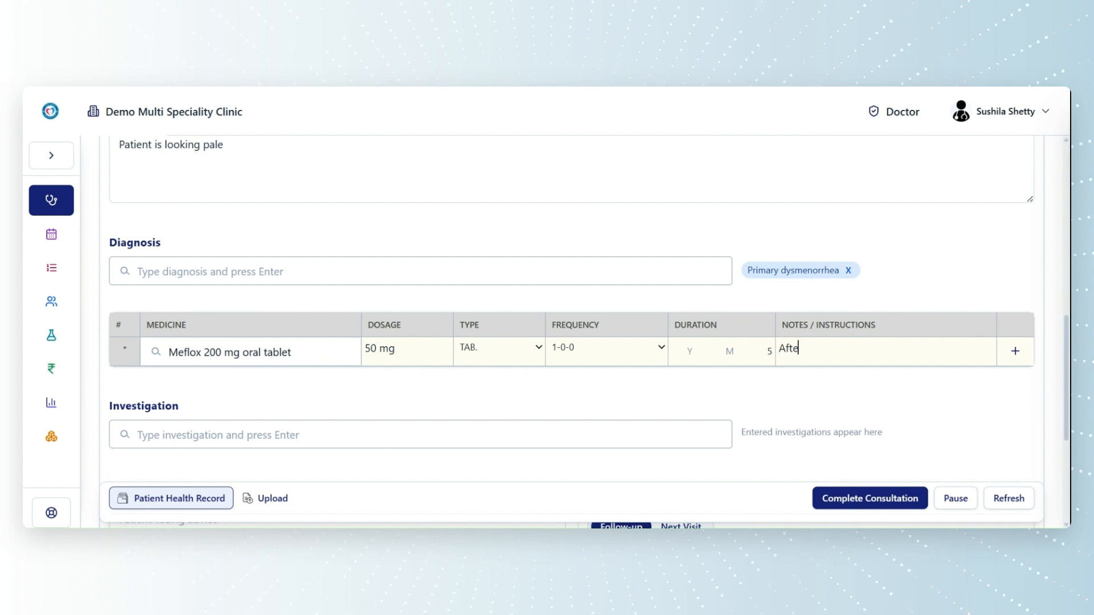
text(r food)
key(Return)
Search the medicines for "Rant" and enter Rantac 150 mg oral tablet from the previous prescriptions as the second medicine
text(R)
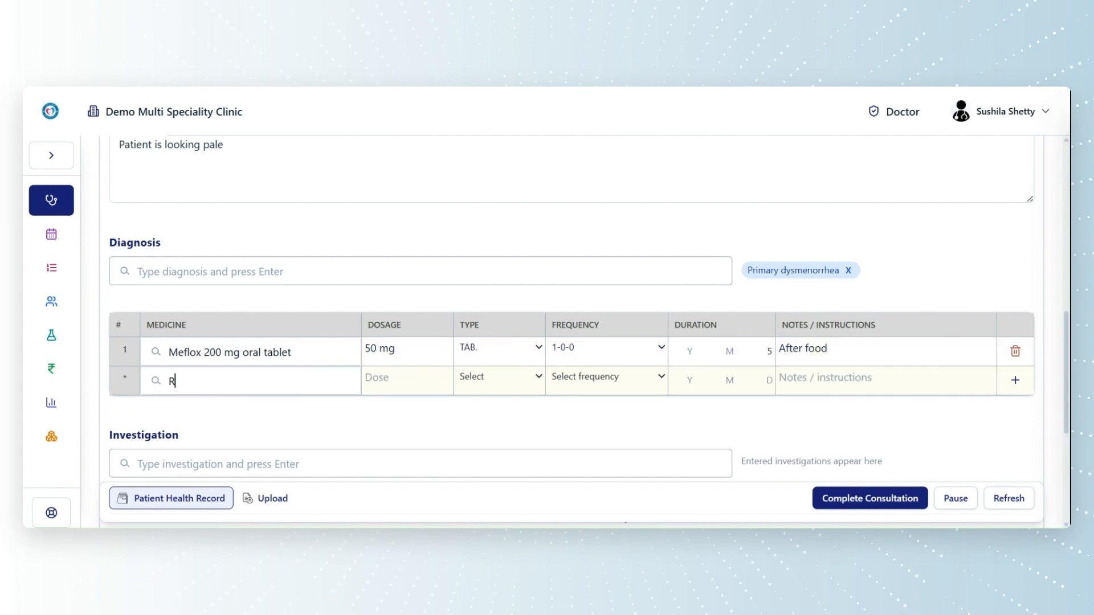
text(ant)
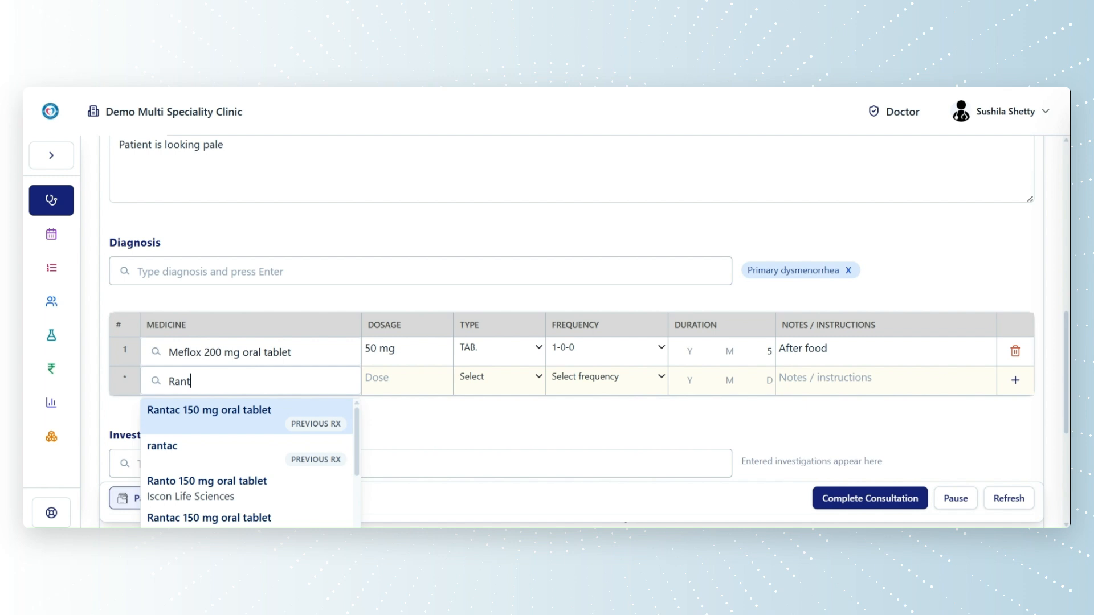
click(212, 415)
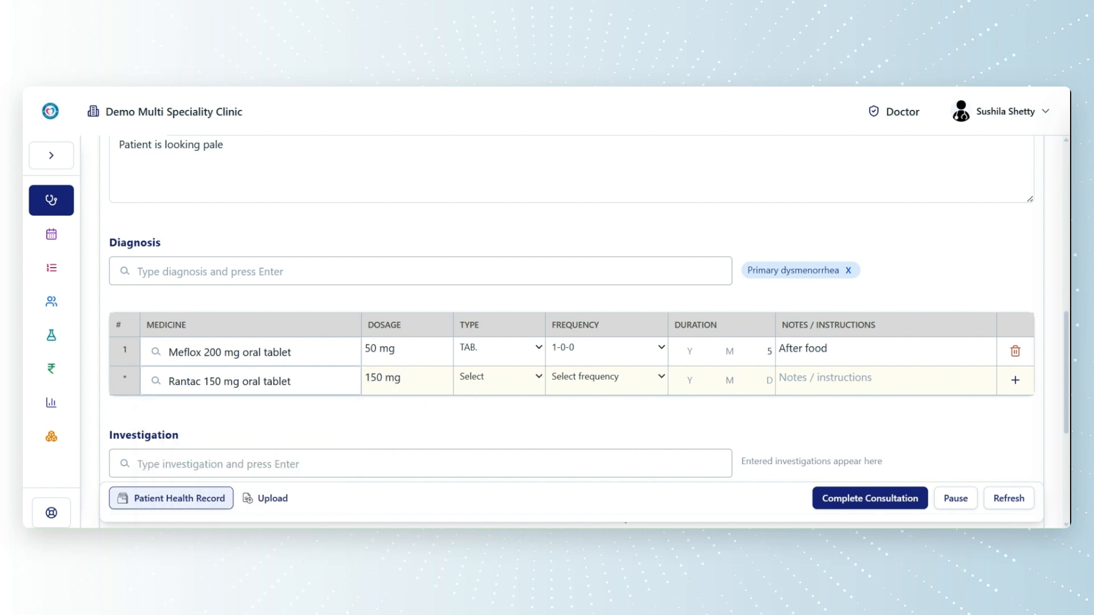
Set Rantac to type TAB., frequency 1-0-0 for 5 days with the instruction "before food", and add it to the prescription
click(501, 376)
key(Down)
key(Down)
key(Down)
key(Up)
key(Tab)
key(Tab)
key(Tab)
text(5)
key(Tab)
text(before food)
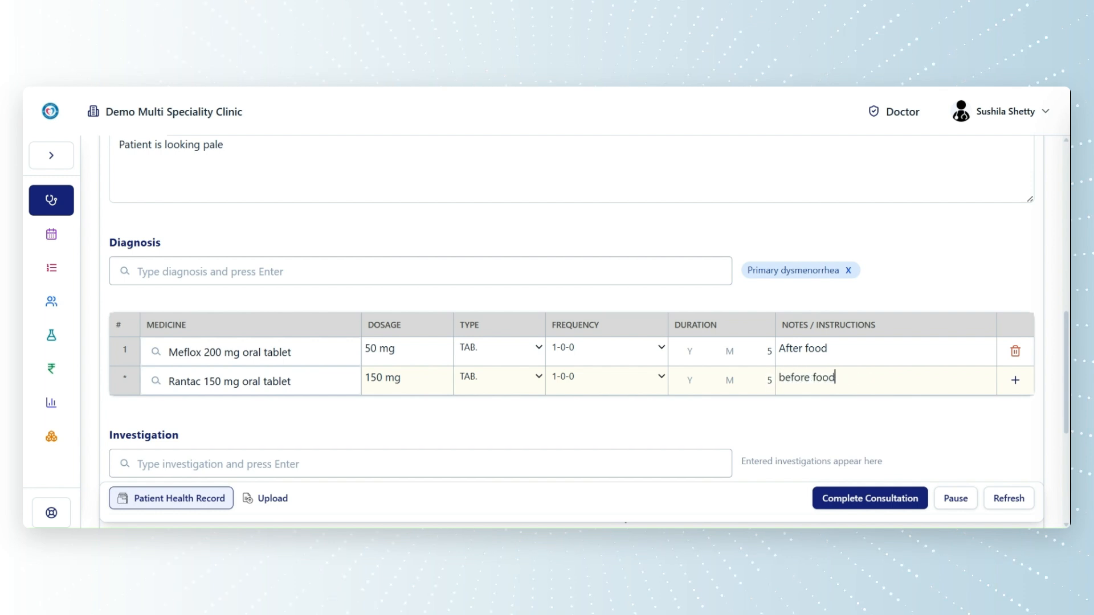
key(Return)
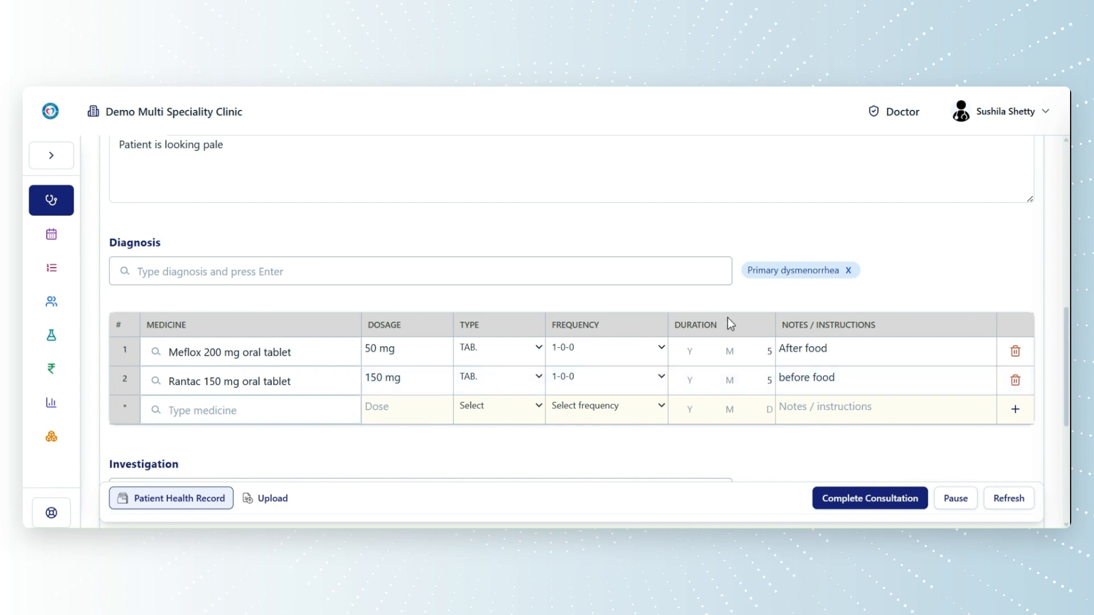
Search the investigations for "Pelv"
scroll(513, 307, down, 2)
scroll(490, 309, down, 2)
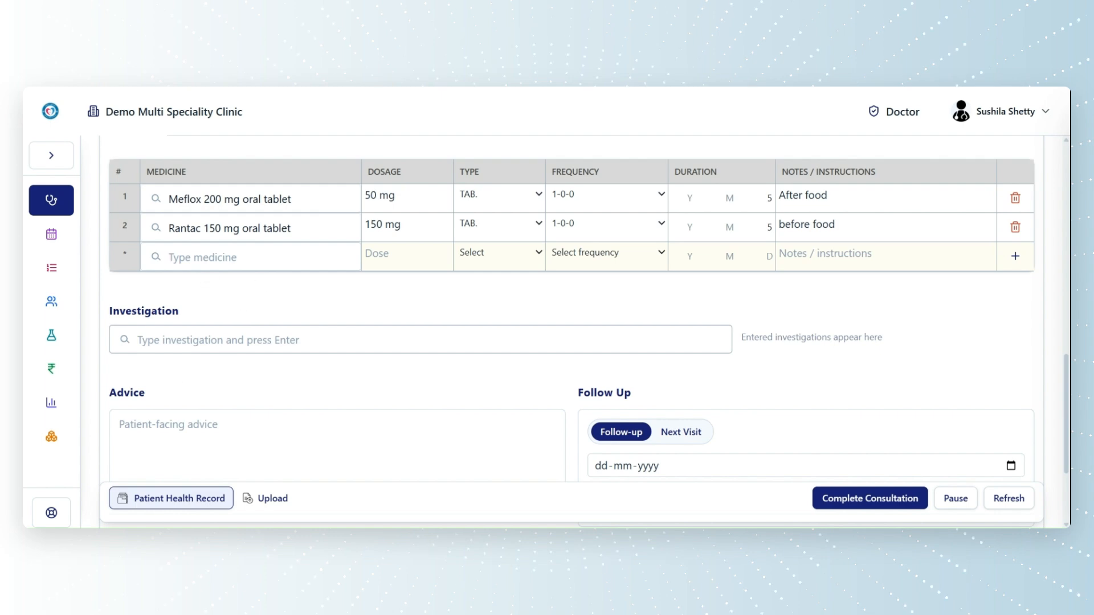
click(155, 344)
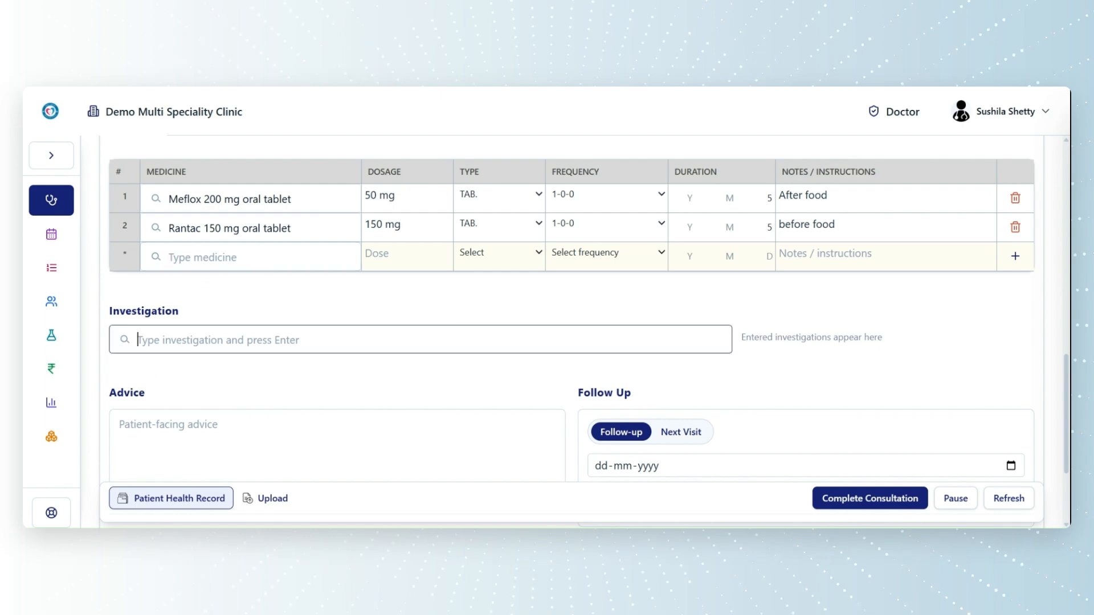
text(Pel)
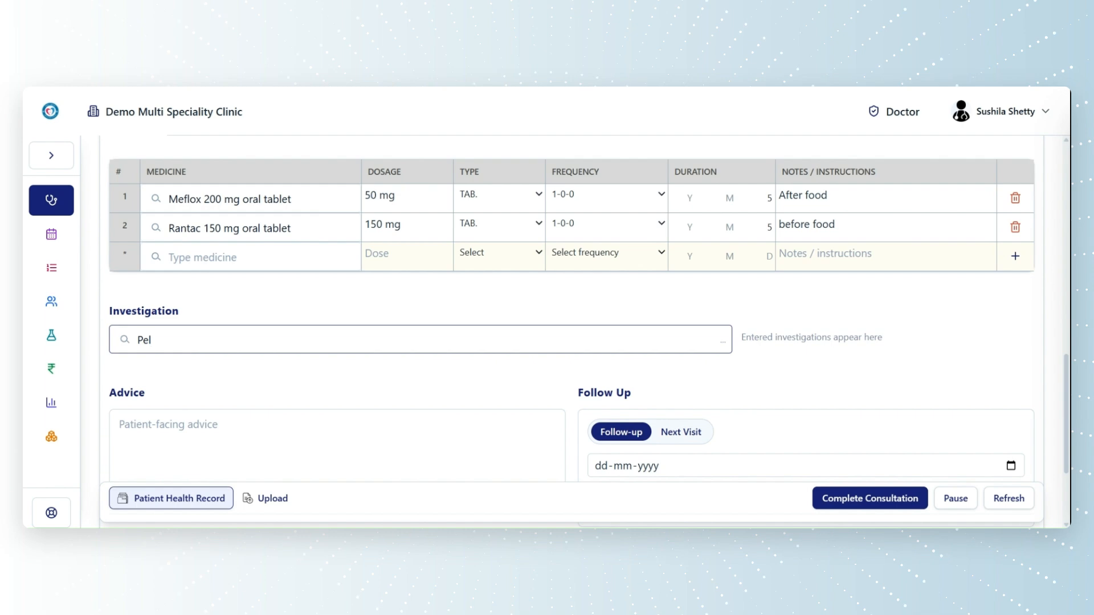
text(vi)
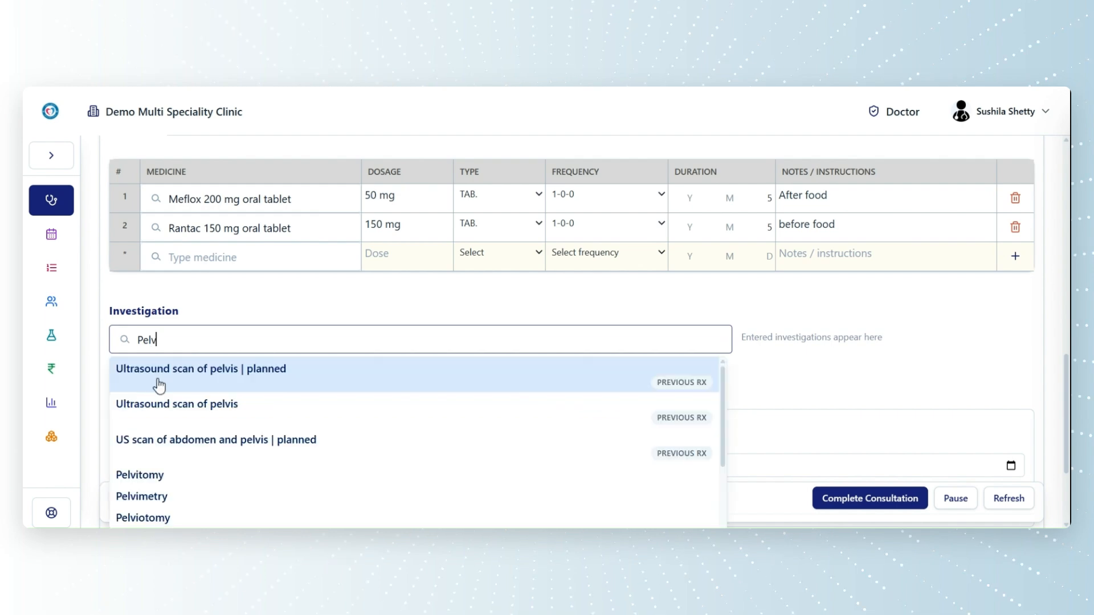
Replace the investigation search with "Ultr" and add Ultrasound scan of pelvis from the previous prescriptions
key(BackSpace)
key(BackSpace)
key(BackSpace)
key(BackSpace)
text(Ultr)
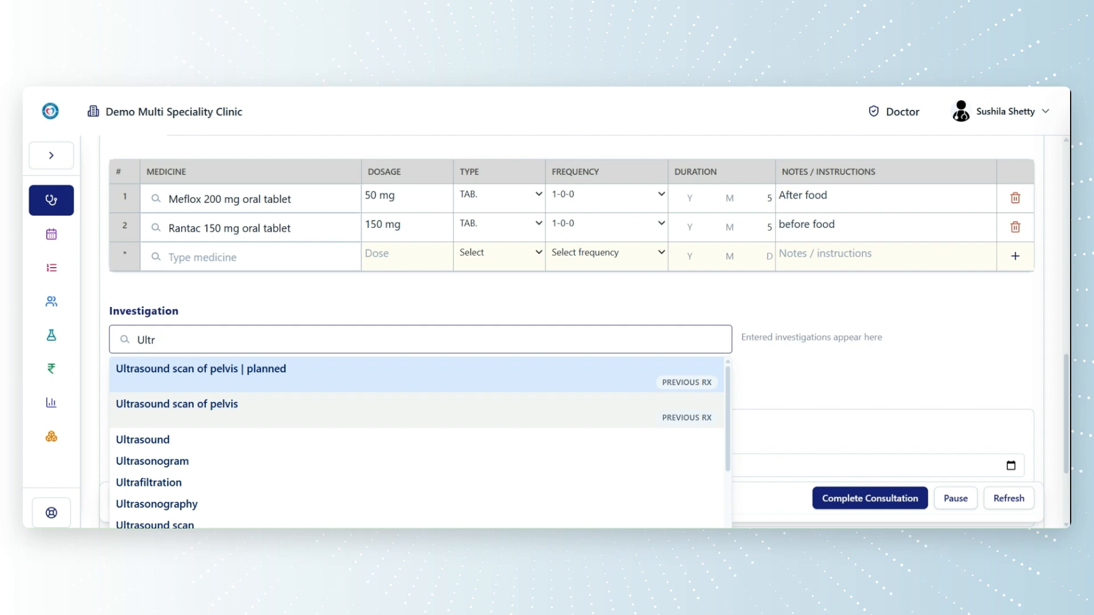
key(Down)
key(Return)
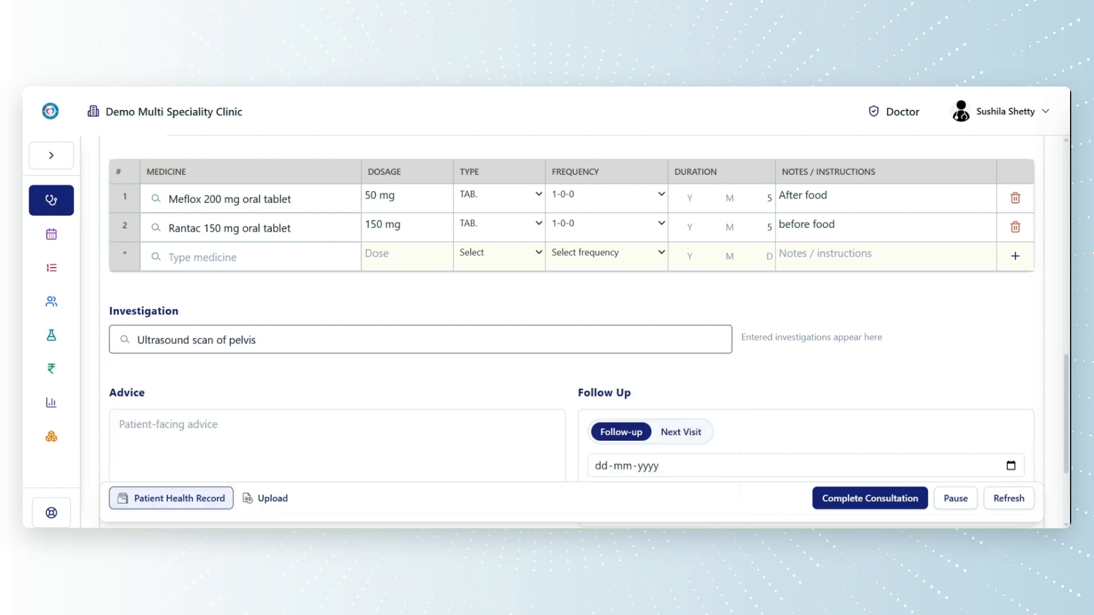
key(Return)
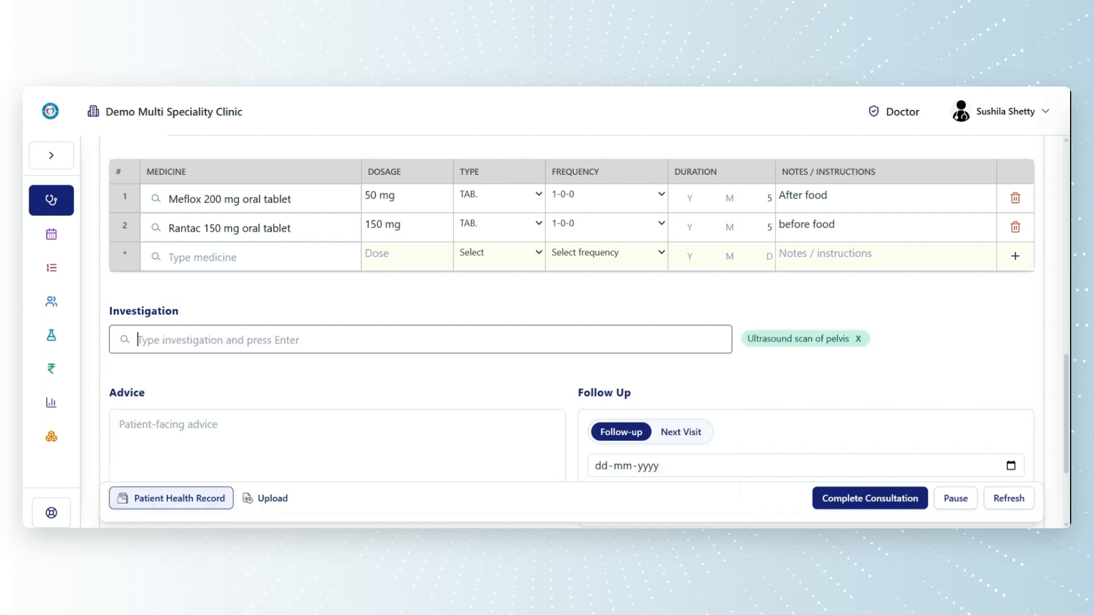
Write "Warm compression near pelvic area" as the patient-facing advice
click(165, 433)
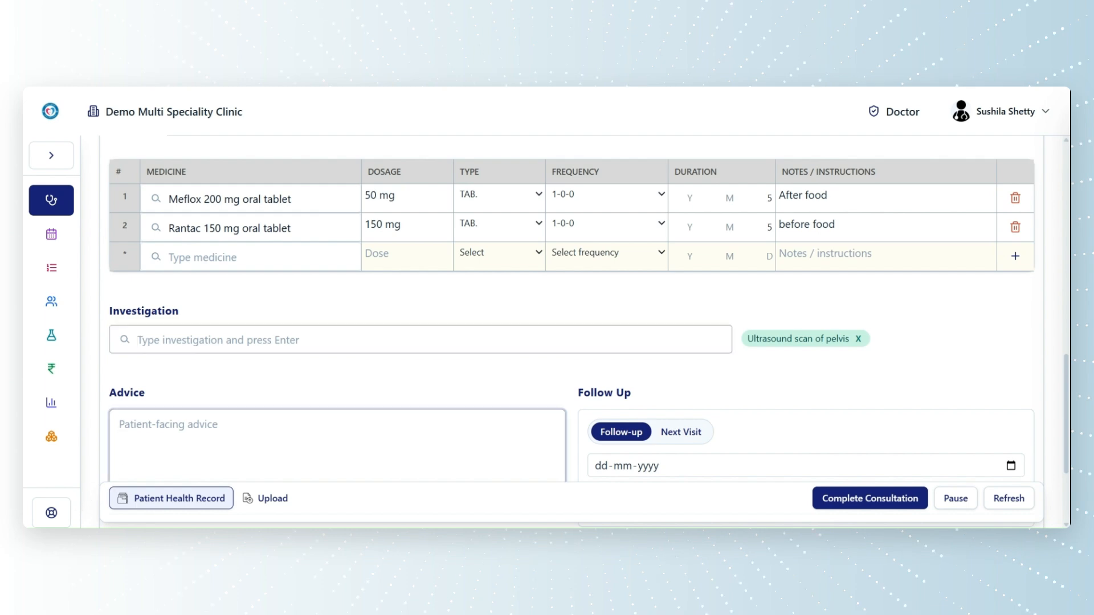
text(W)
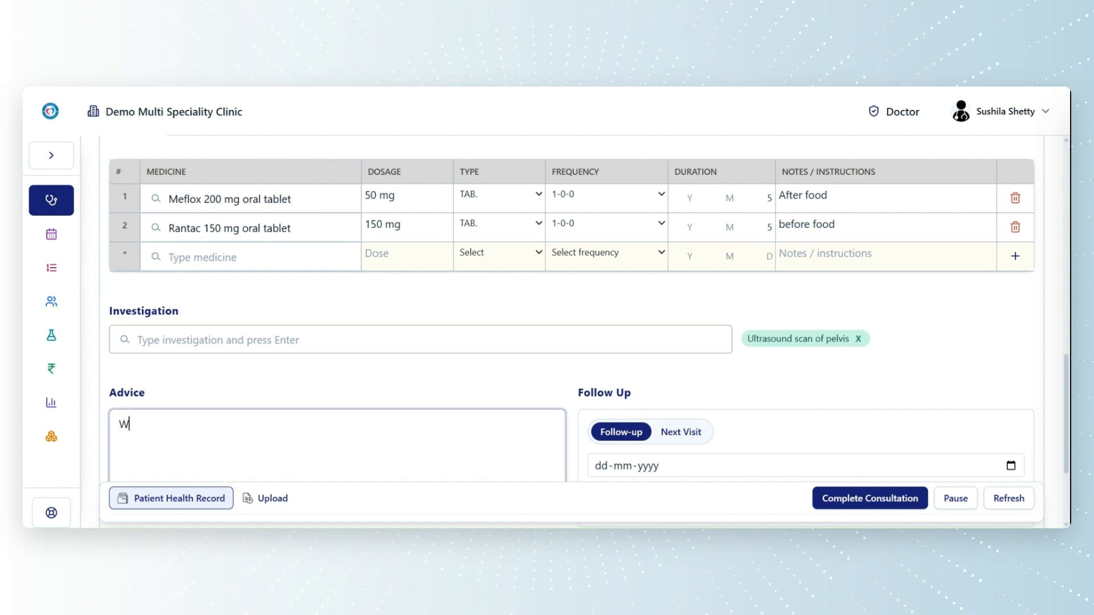
text(arm compression near p)
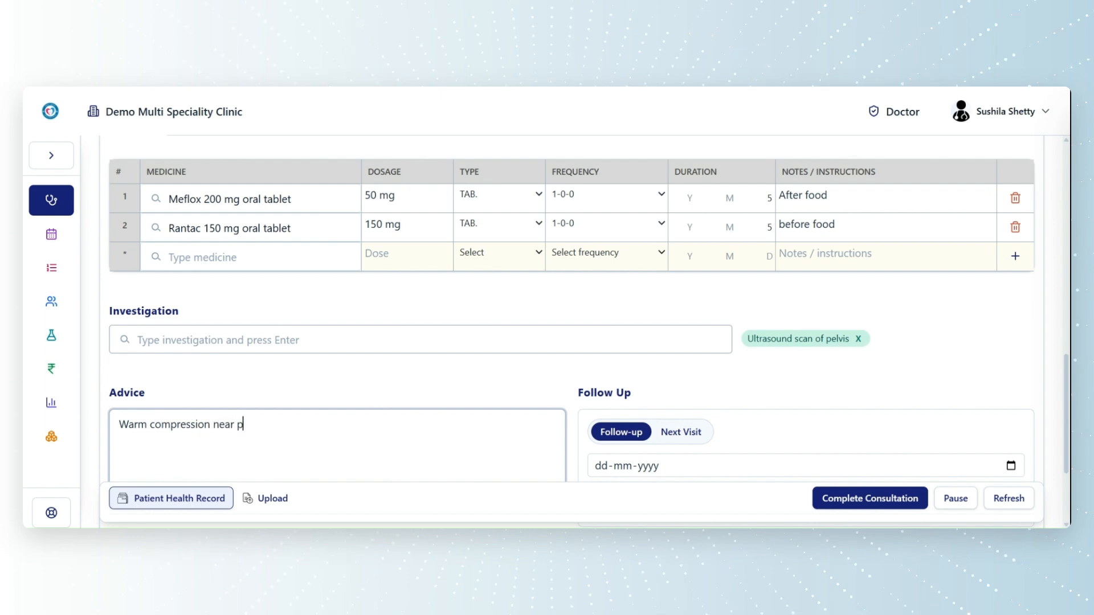
text(elvic area)
Set the follow-up date to 19-08-2026 and book the 10:20 AM - 10:40 AM slot
scroll(734, 453, down, 2)
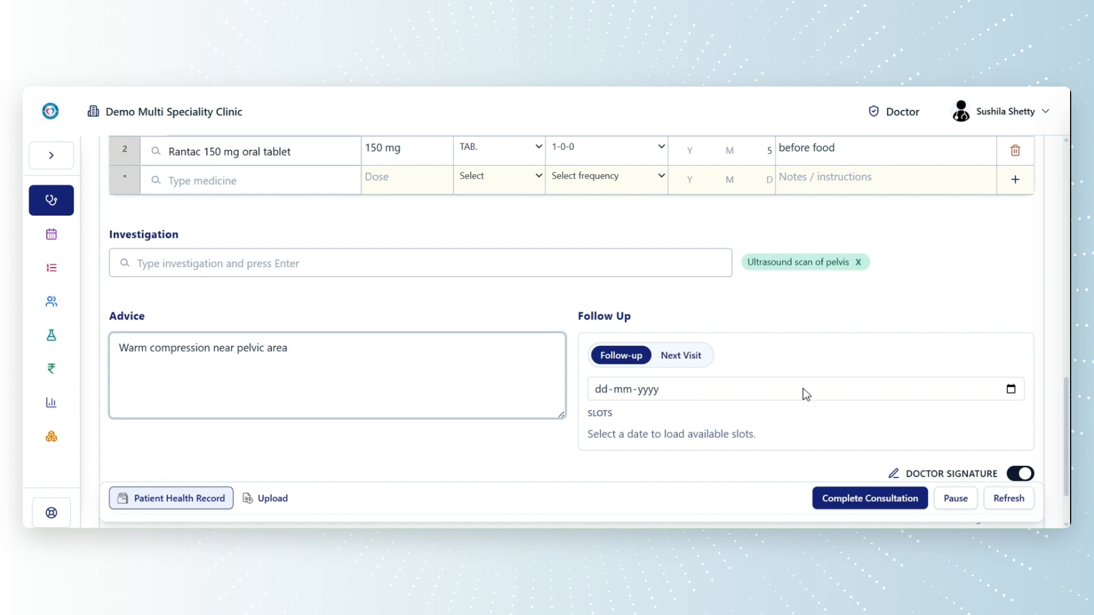
click(1013, 394)
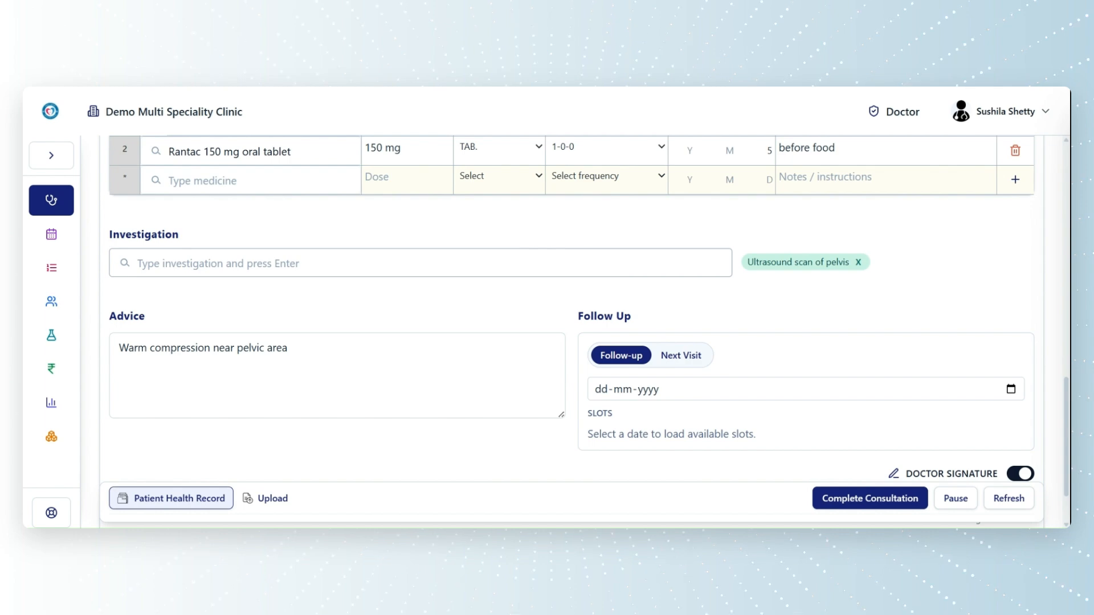
click(664, 389)
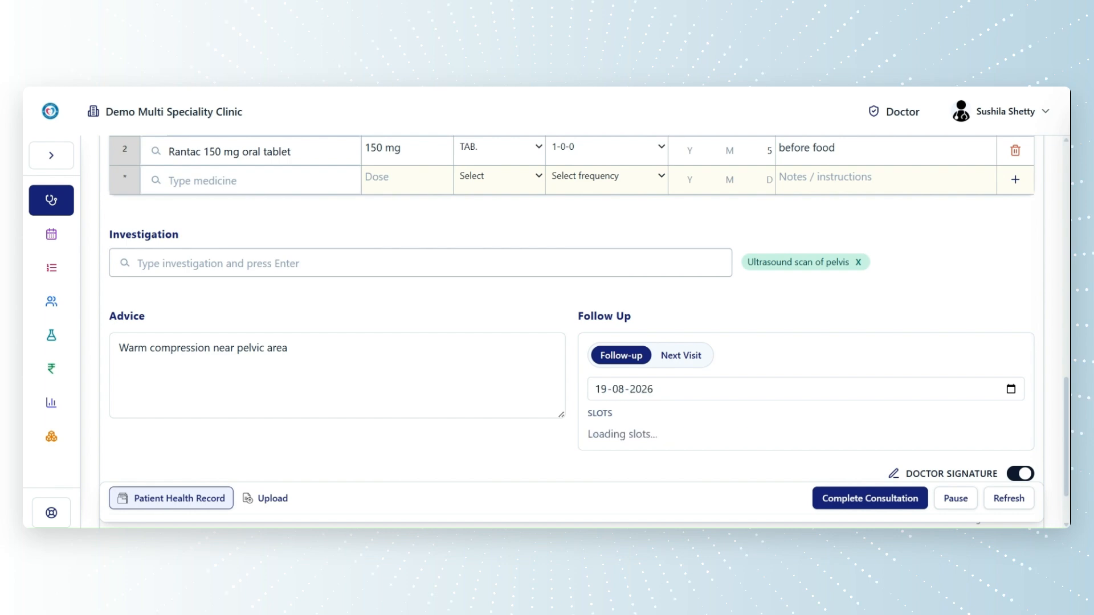
scroll(649, 401, down, 2)
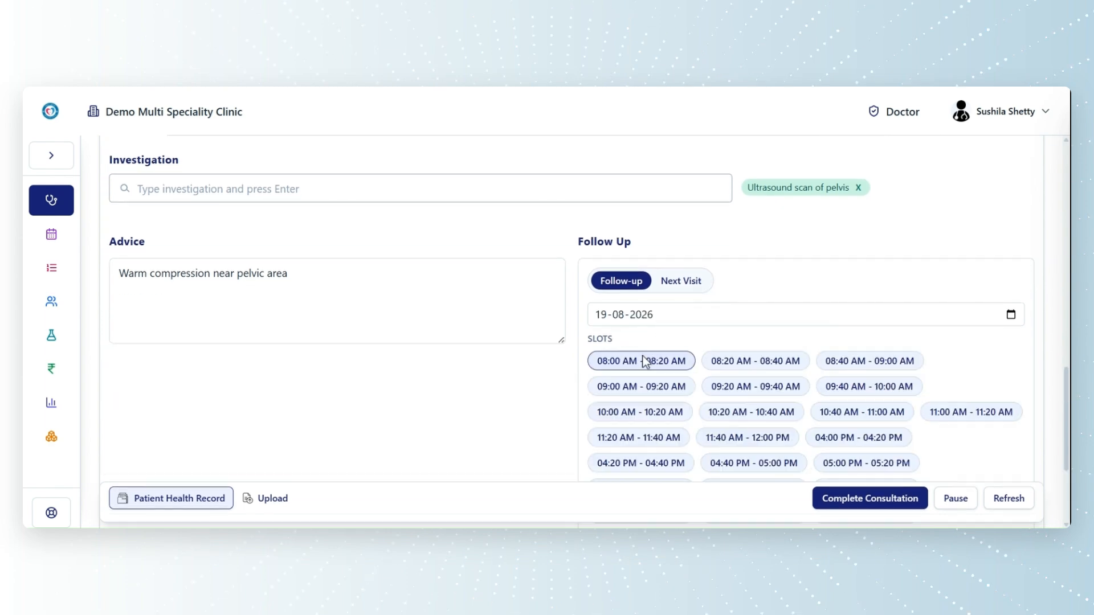
click(753, 413)
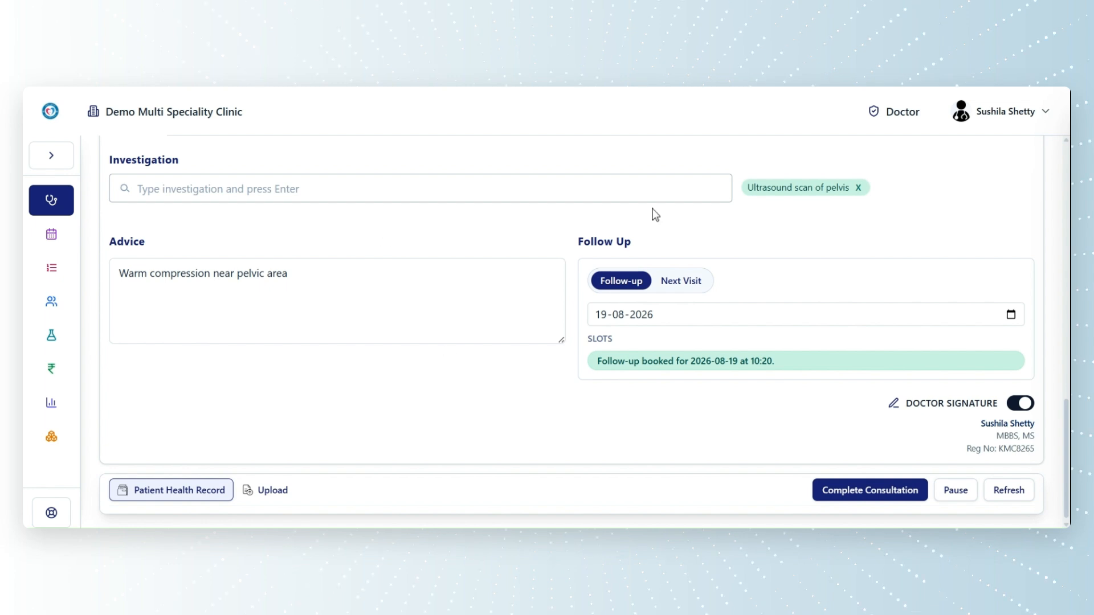
scroll(747, 327, up, 3)
scroll(747, 327, down, 3)
scroll(753, 408, up, 3)
scroll(754, 408, down, 1)
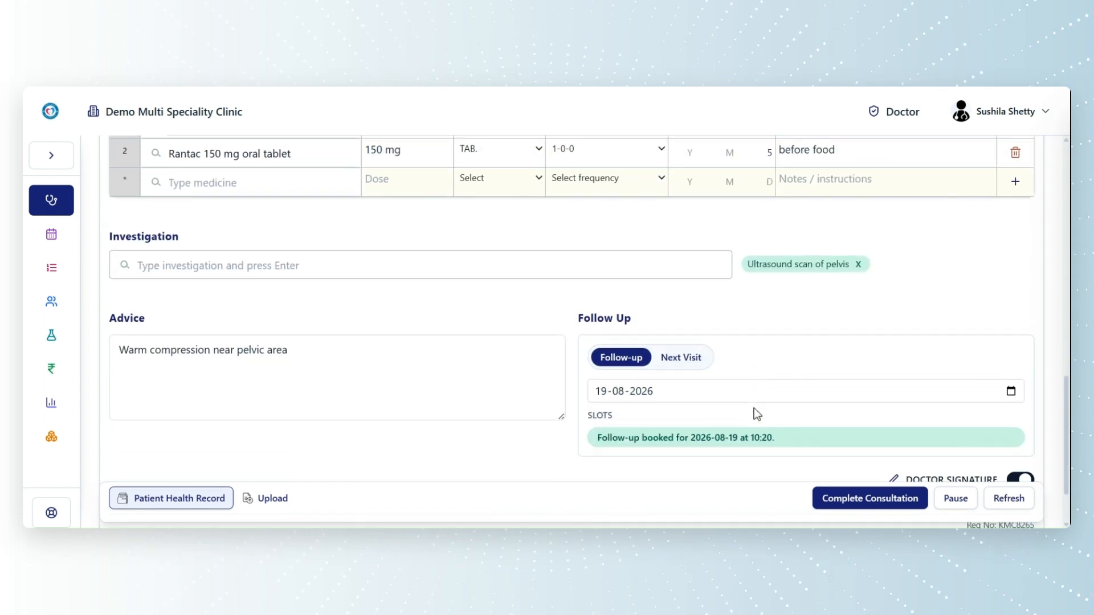
scroll(754, 408, up, 1)
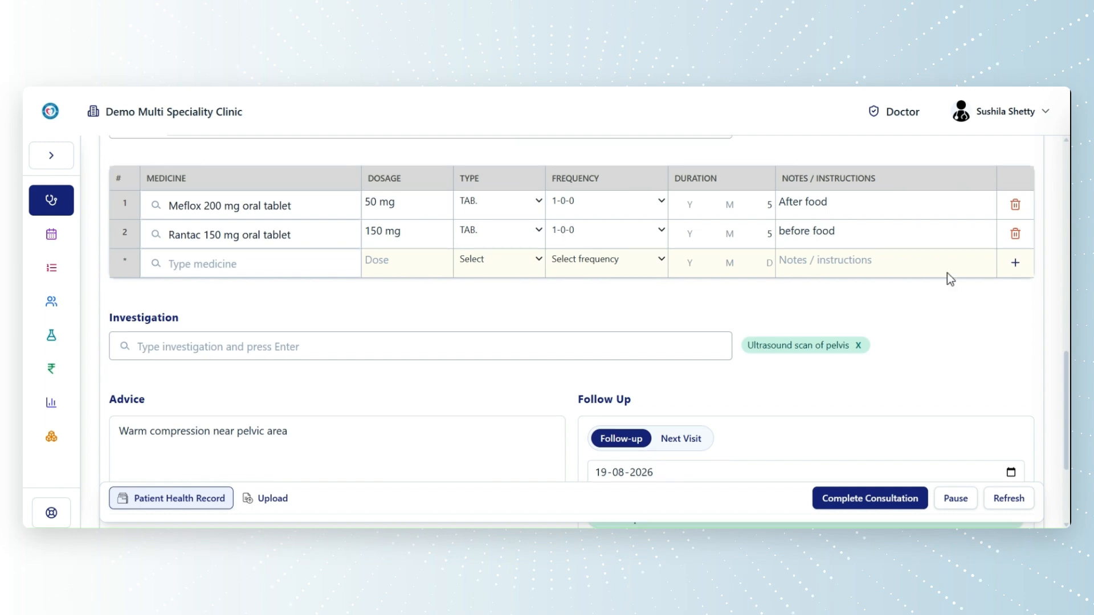
Open the patient queue, check its paused consultations, and close the queue
scroll(949, 277, up, 5)
scroll(947, 273, up, 5)
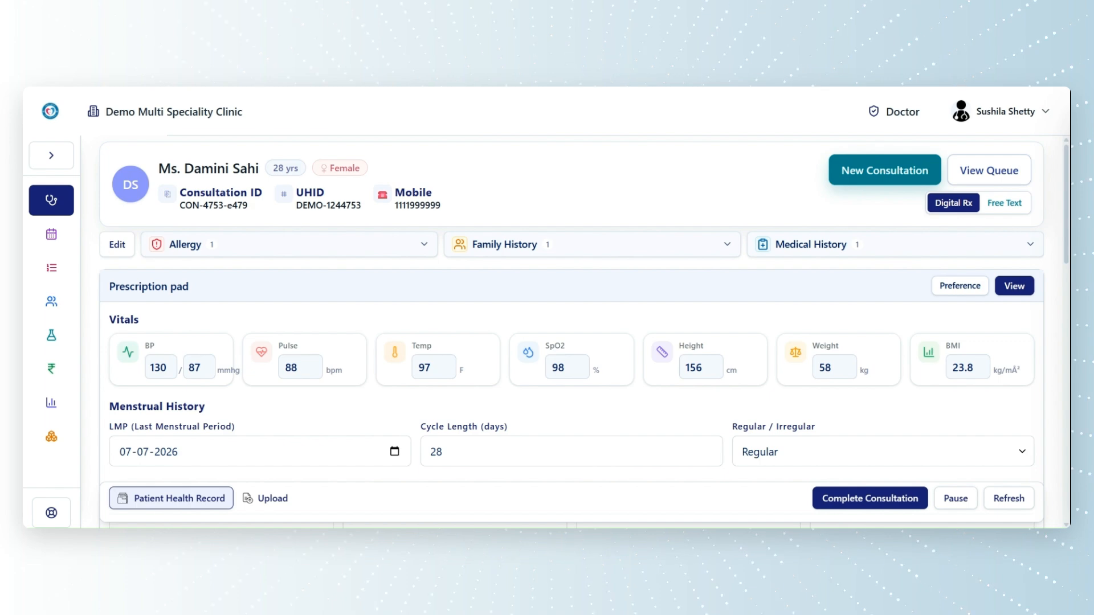
click(976, 175)
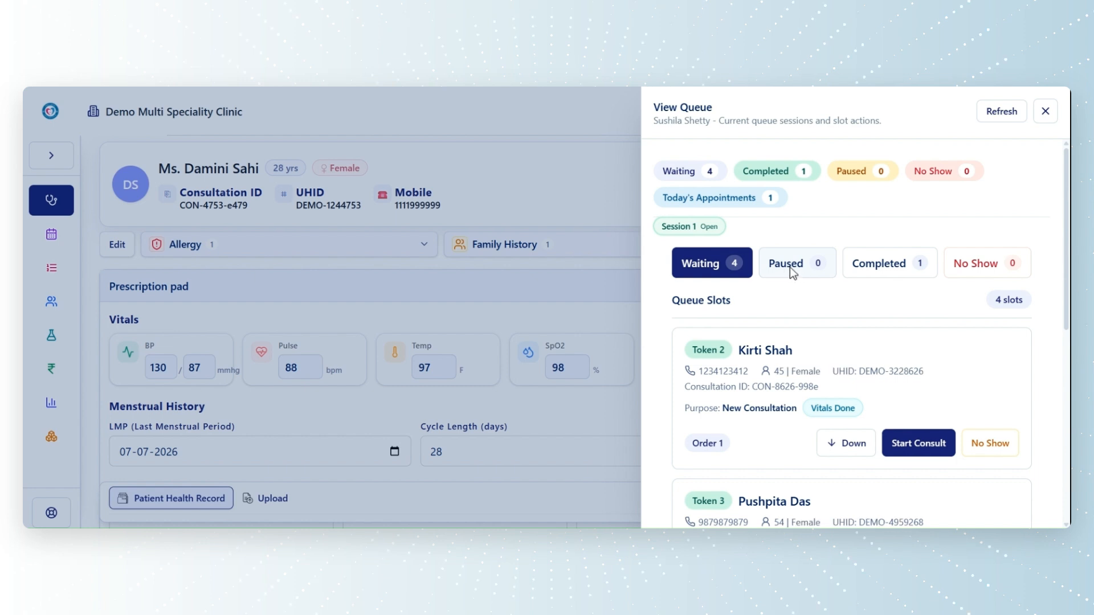
click(803, 271)
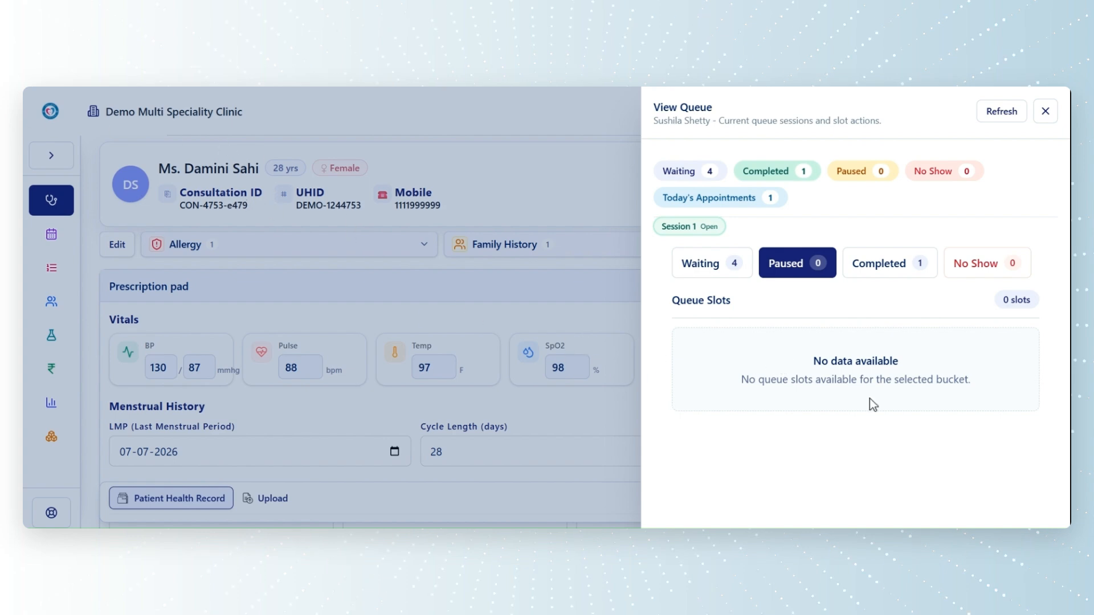
click(1045, 111)
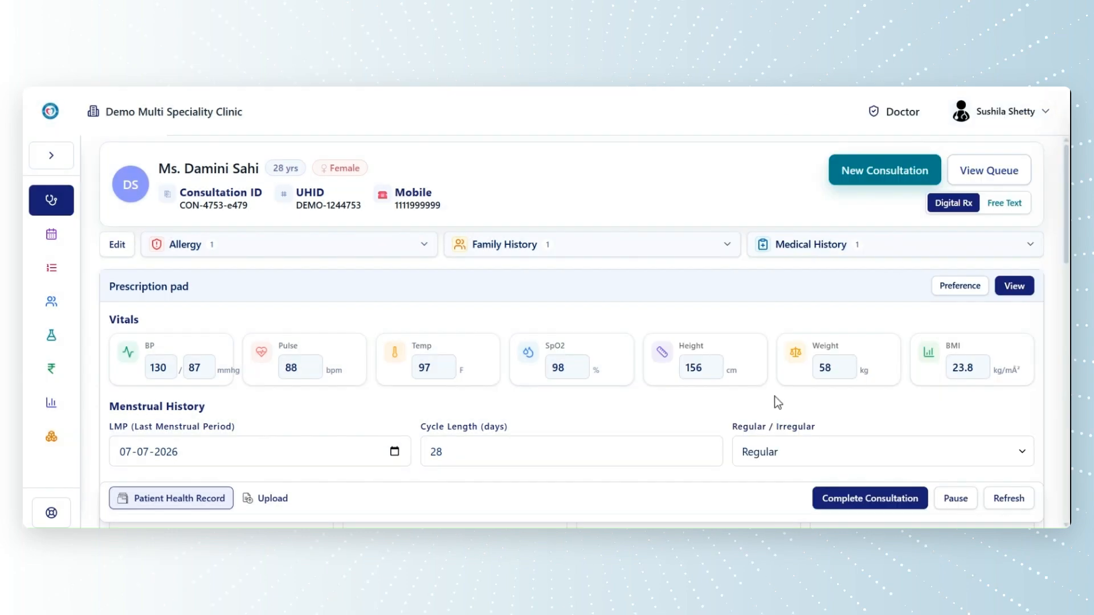
Complete the consultation for the current patient from the filled-in prescription pad
scroll(774, 387, down, 1)
scroll(775, 387, down, 2)
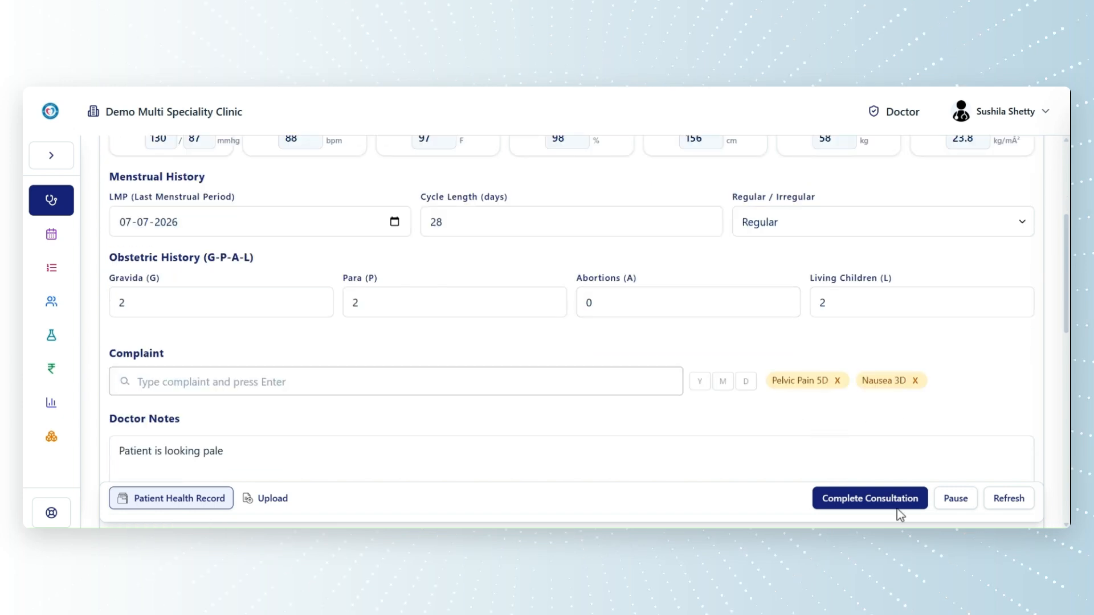
scroll(786, 405, down, 1)
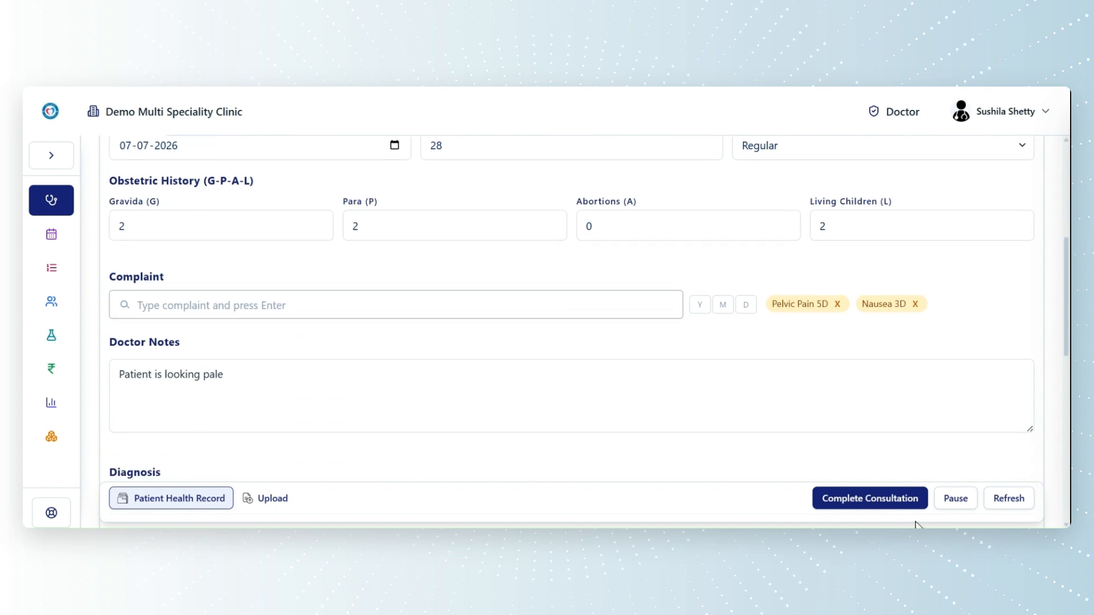
click(870, 500)
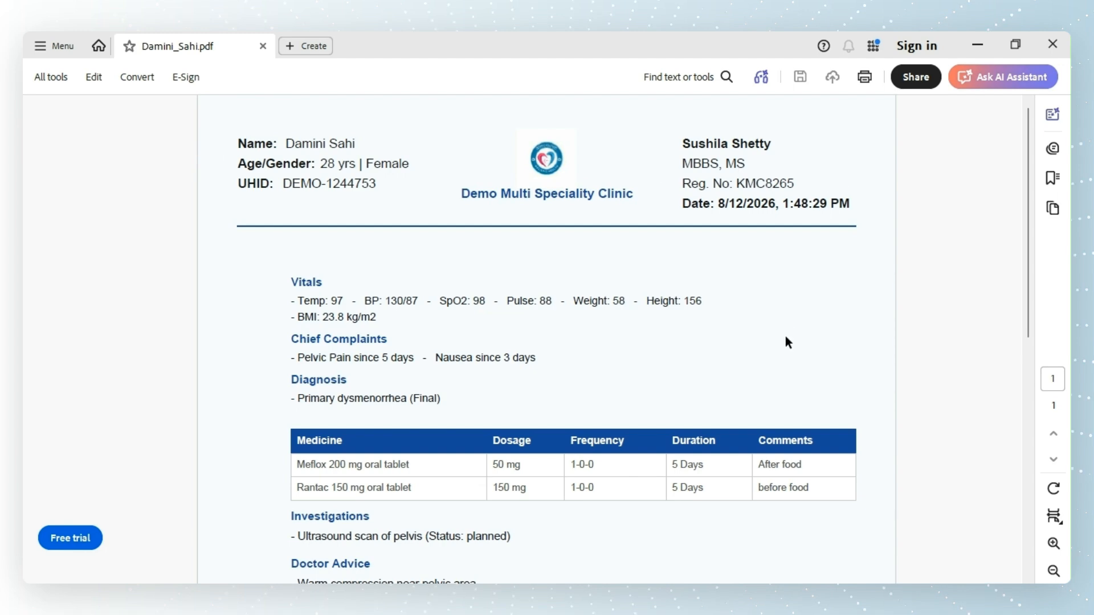
Review the generated prescription PDF from the vitals and medicines down to the signature and clinic footer
scroll(786, 337, down, 2)
scroll(786, 336, down, 4)
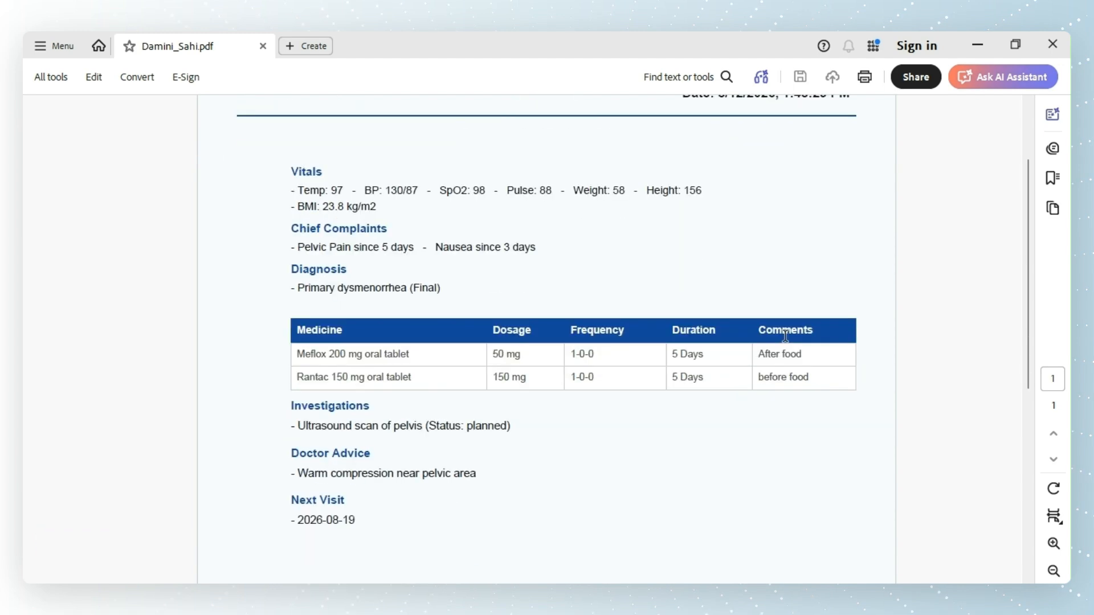
scroll(785, 336, down, 4)
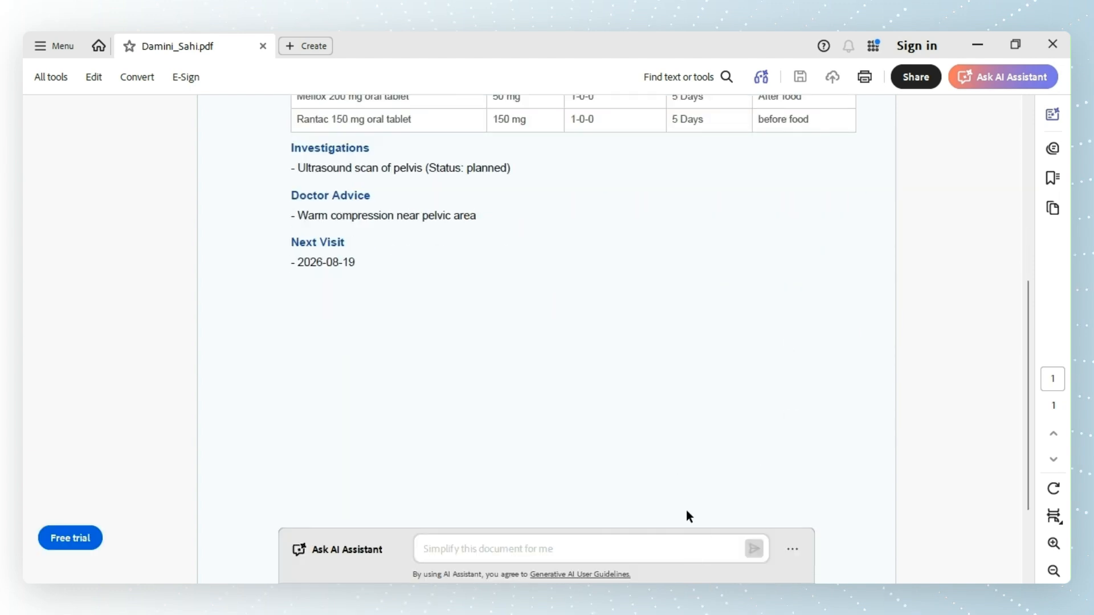
scroll(675, 399, down, 3)
scroll(676, 402, down, 1)
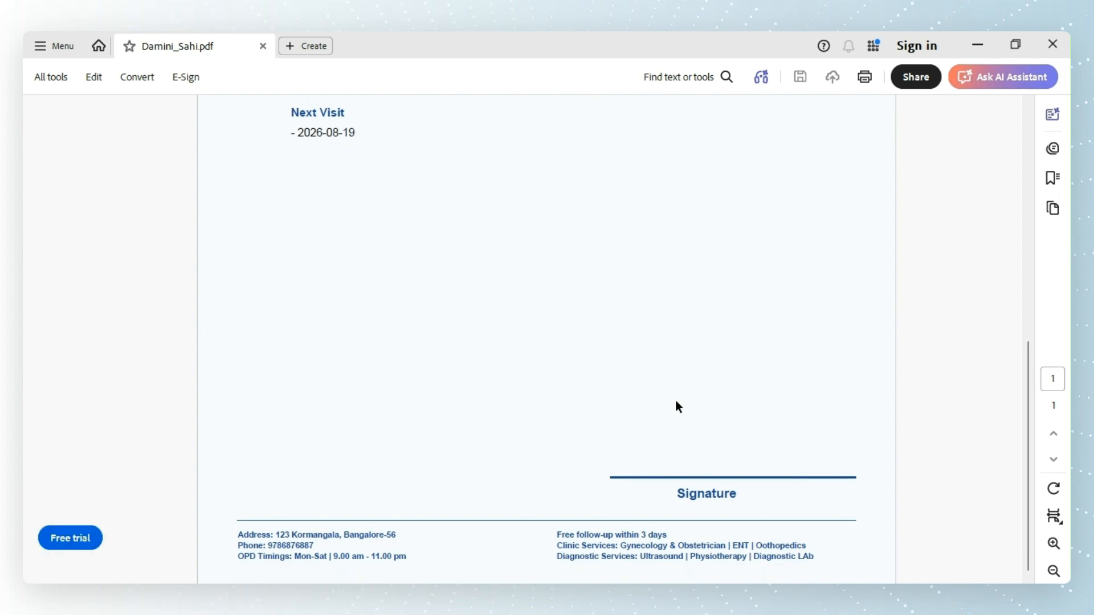
scroll(676, 402, up, 10)
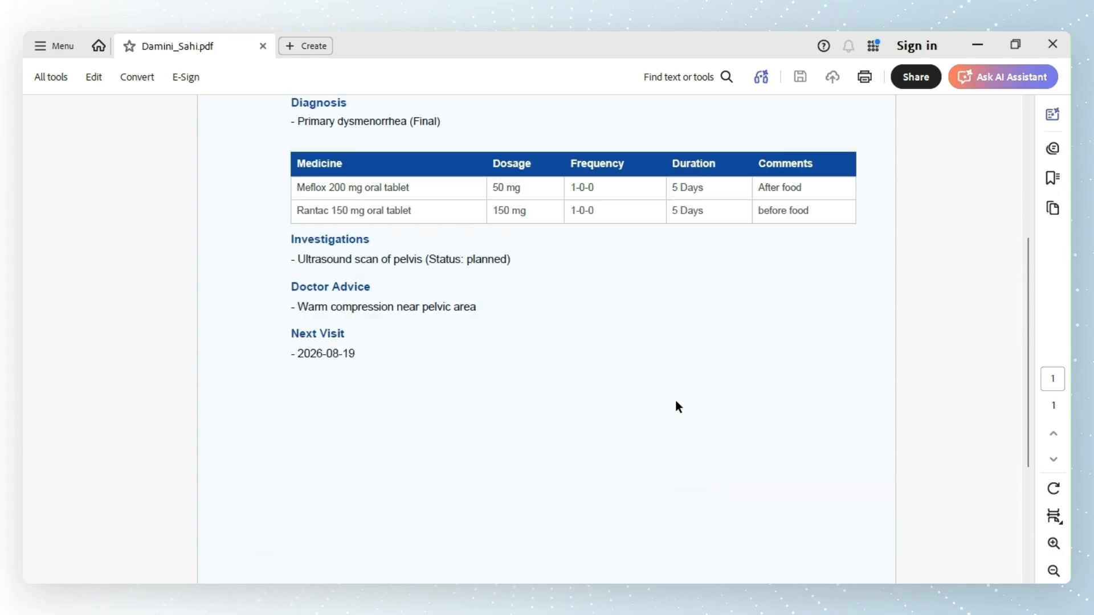
scroll(676, 402, up, 3)
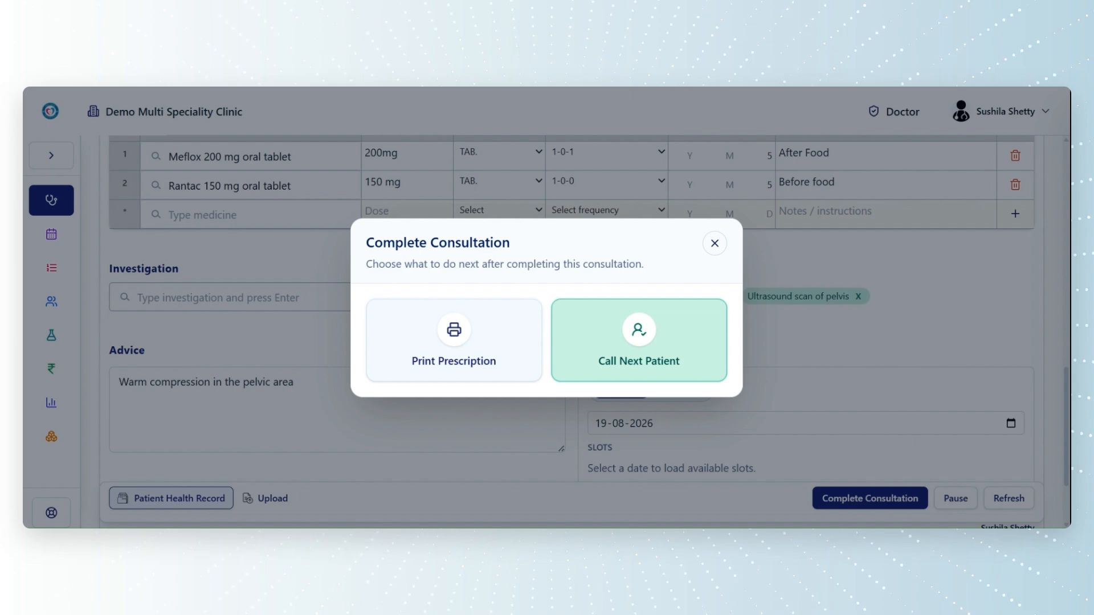
Call the next patient in the queue after completing the consultation
click(671, 352)
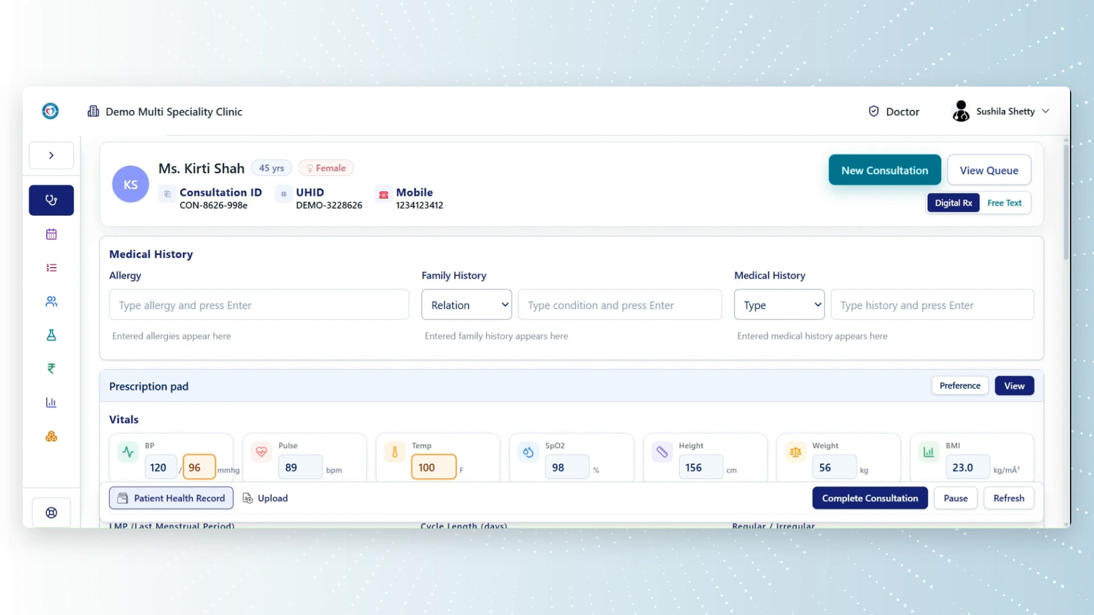
Switch the consultation to Free Text mode and note the complaints "C/o headache since last 5 days" and, on a new line, "running nose"
click(1009, 207)
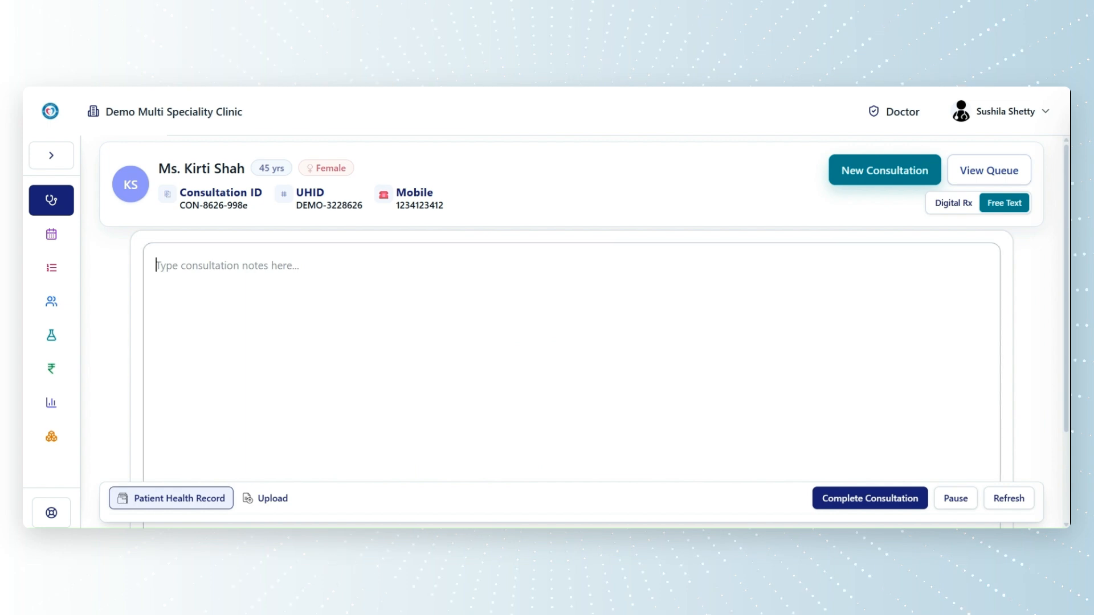
text(C/o)
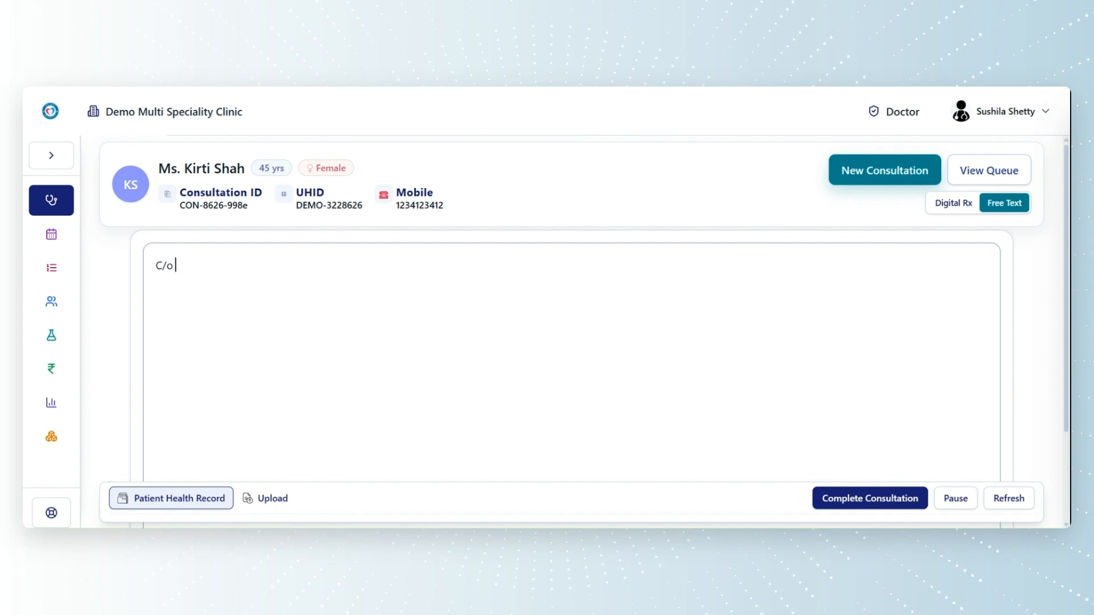
text( headache since last 5 days)
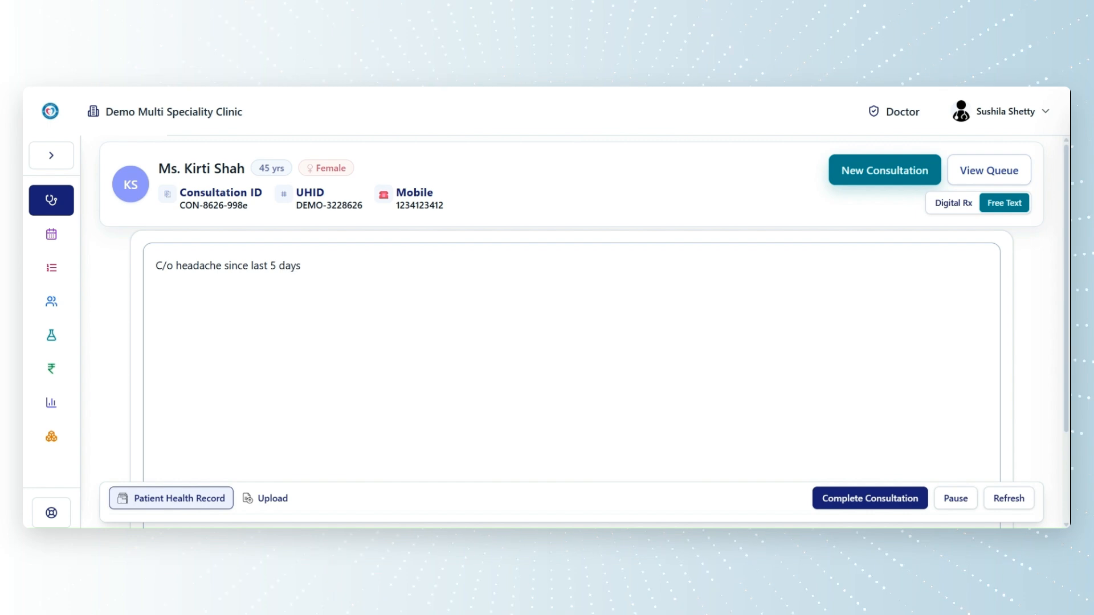
key(Return)
text(running nose)
Add the line "medicines - dolo 650 mg for 3 days" below the complaints and complete the consultation
key(Return)
text(medicines )
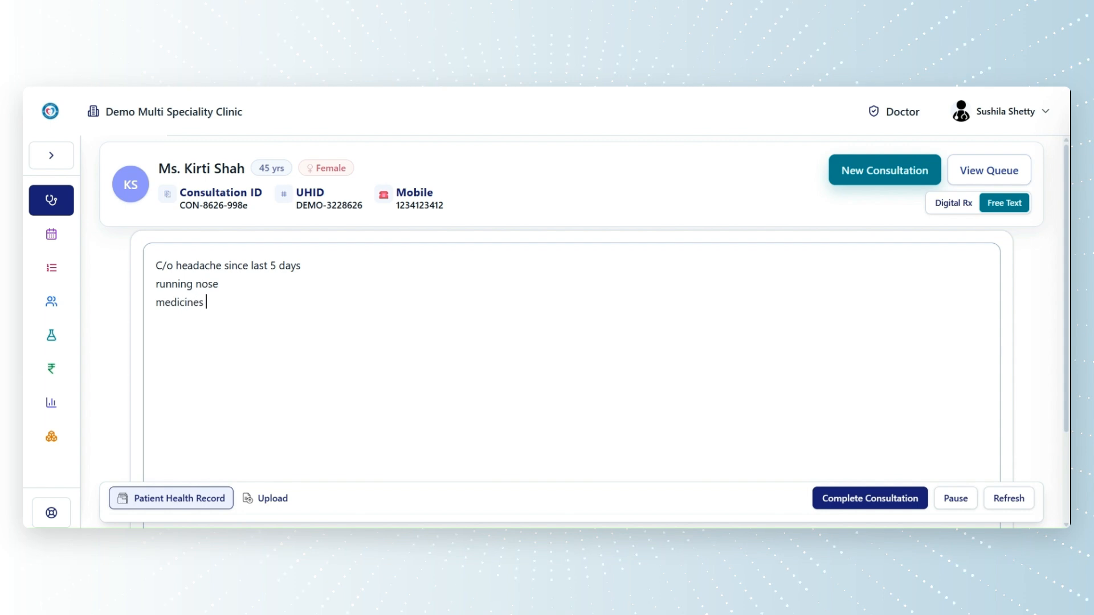
text(- dolo 650 mg for 3 day)
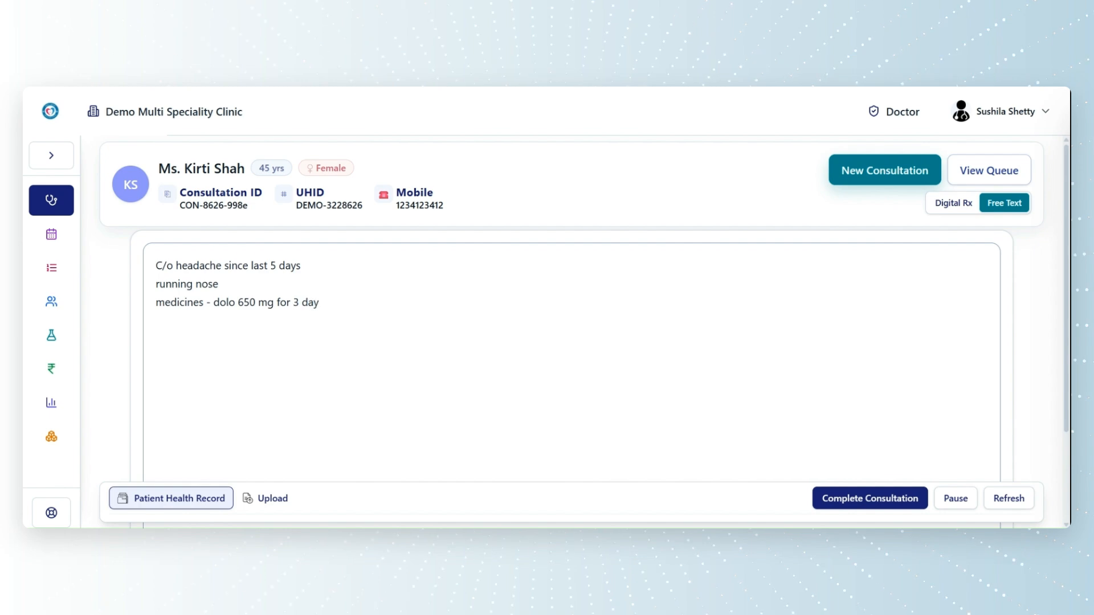
text(s)
click(896, 499)
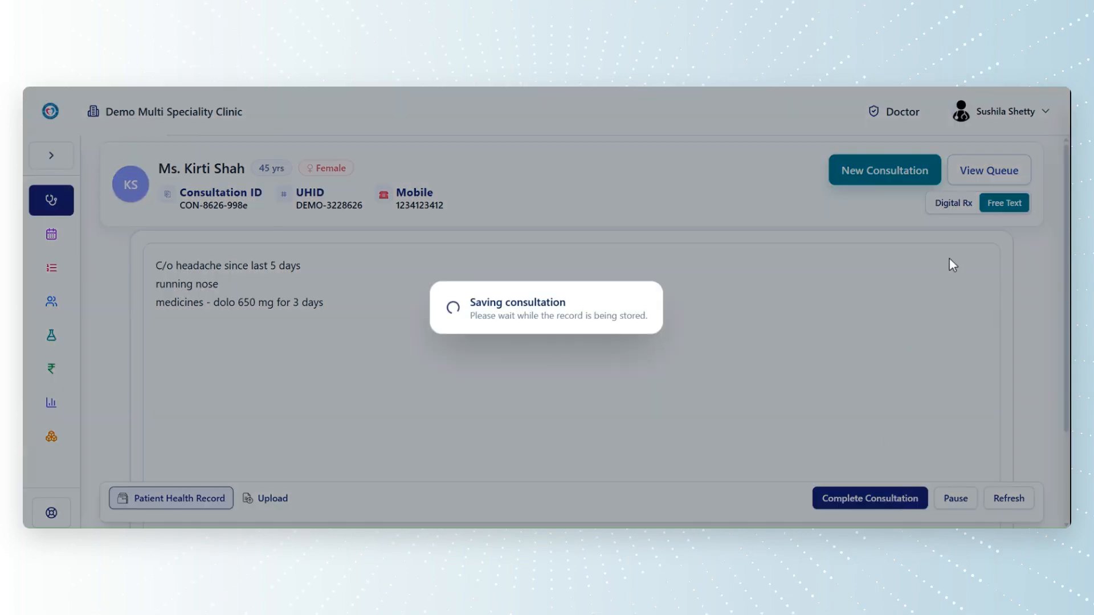